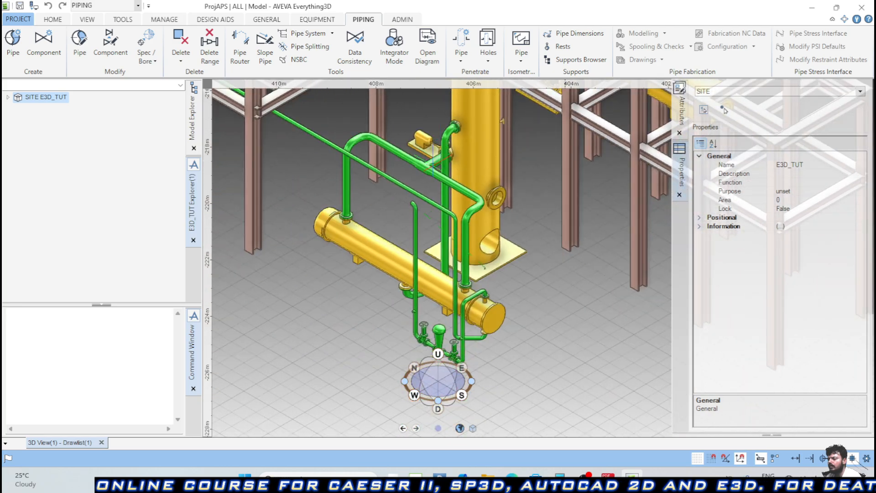
Expand the E3D_TUT site in the model tree and remove the EQUIPMENT_TUT zone from the 3D view.
scroll(439, 246, "up", 8)
mouse_move(439, 246)
middle_mouse_down()
mouse_move(456, 255)
mouse_move(444, 261)
middle_mouse_up()
double_click(18, 98)
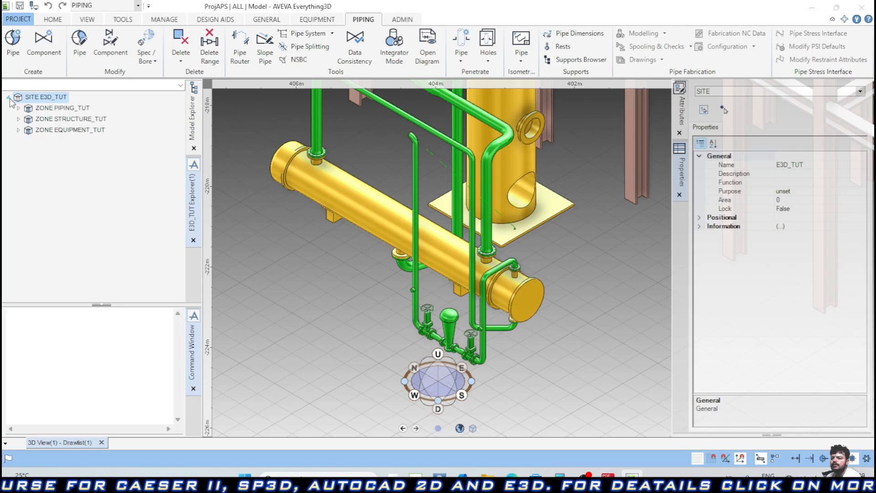
left_click(54, 108)
left_click(51, 120)
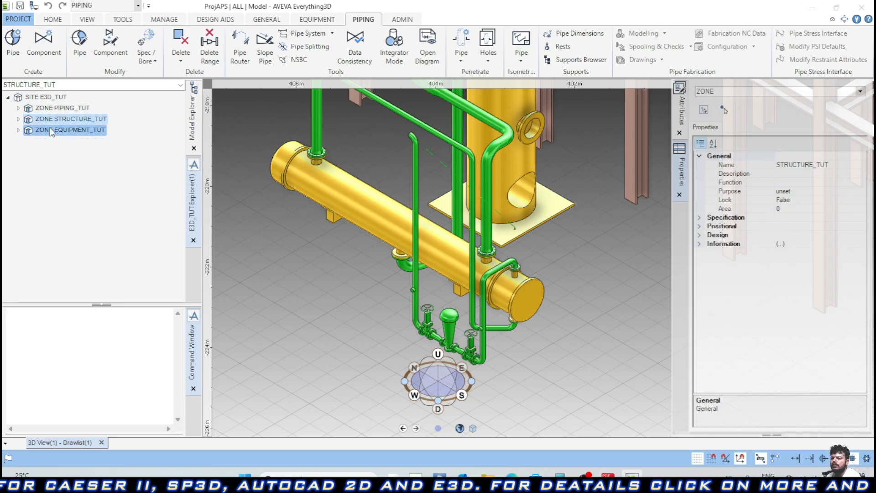
left_click(51, 130)
right_click(51, 130)
mouse_move(170, 137)
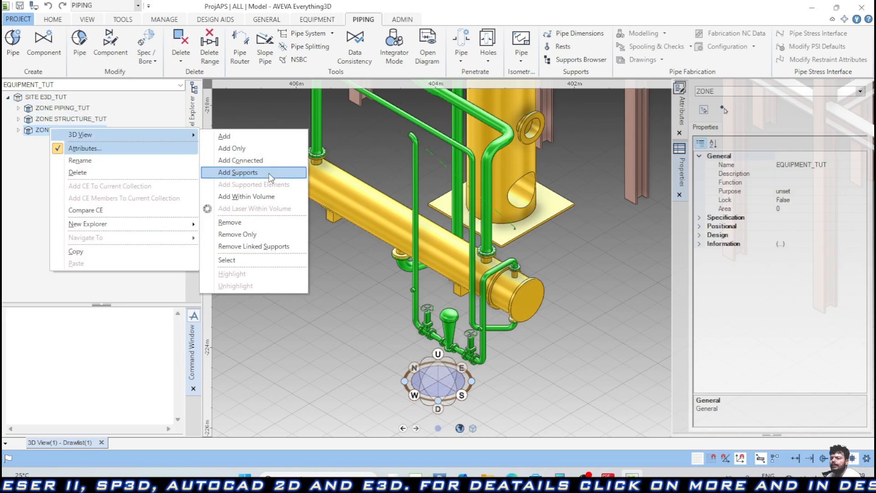
left_click(230, 222)
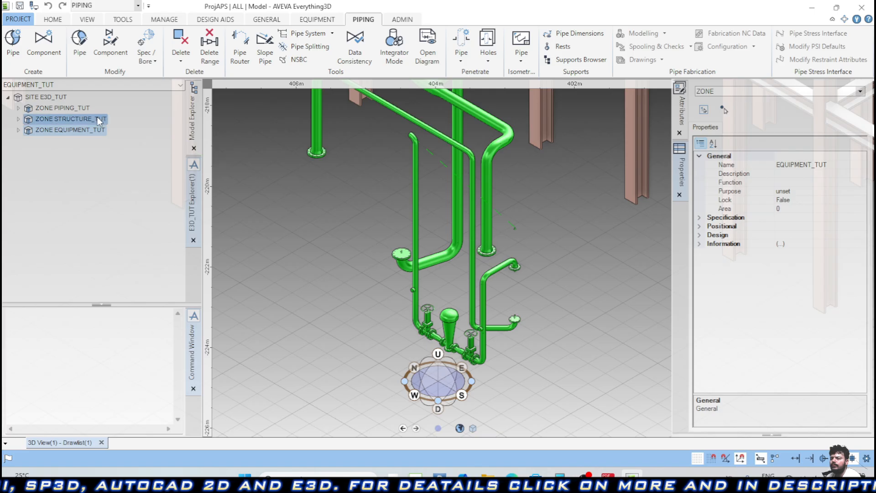
Remove the STRUCTURE_TUT zone from the 3D view.
right_click(81, 121)
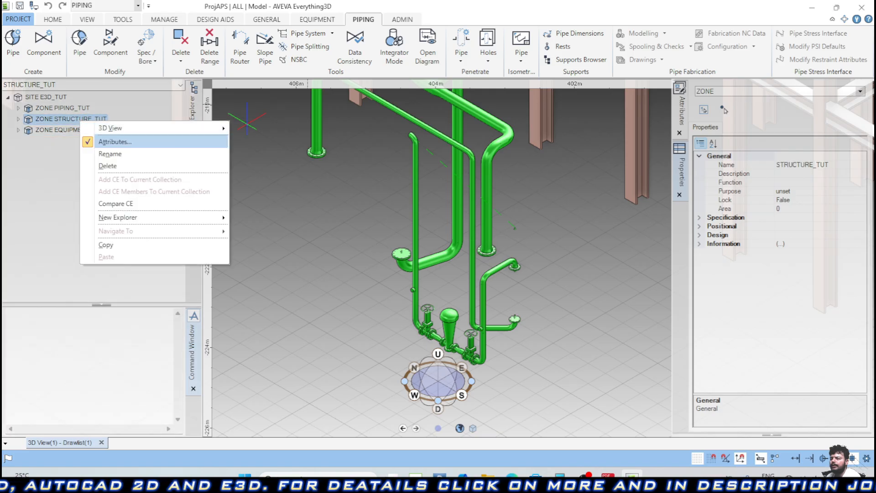
mouse_move(151, 128)
left_click(270, 218)
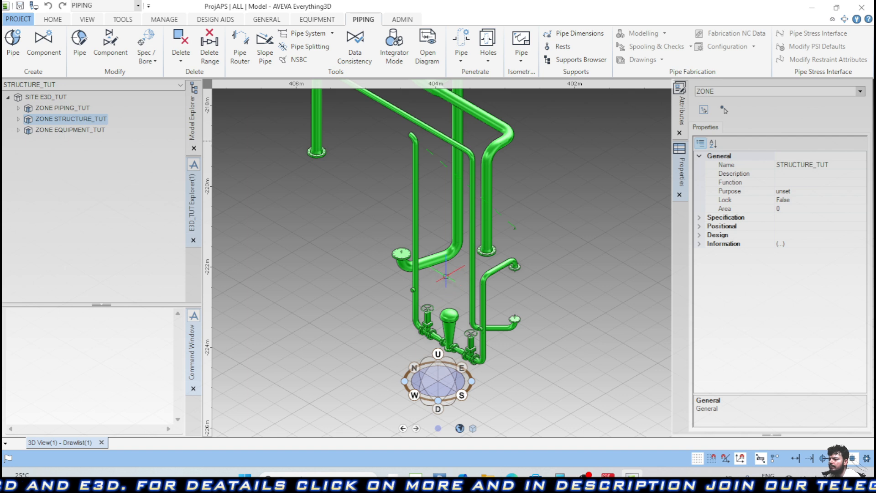
Find the elbow at the open end of pipe 100-C-12_150 and select its branch 100-C-12_150/B1 in the model tree.
scroll(449, 269, "down", 3)
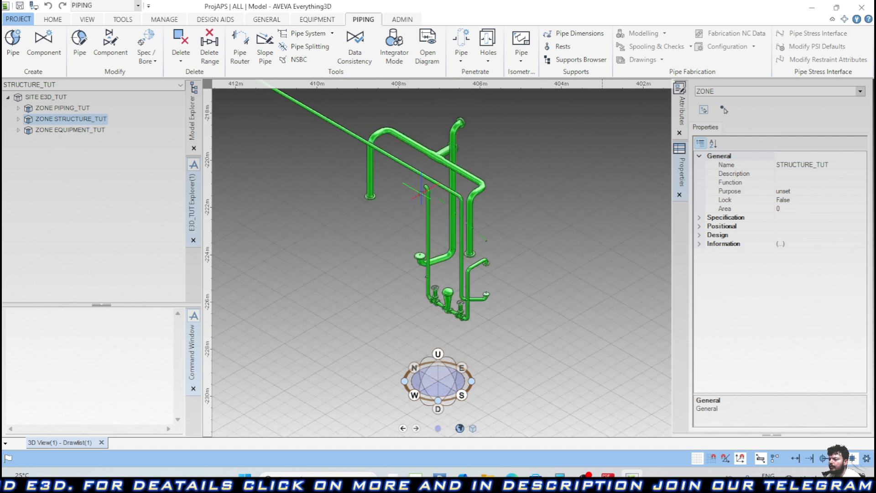
scroll(427, 200, "up", 5)
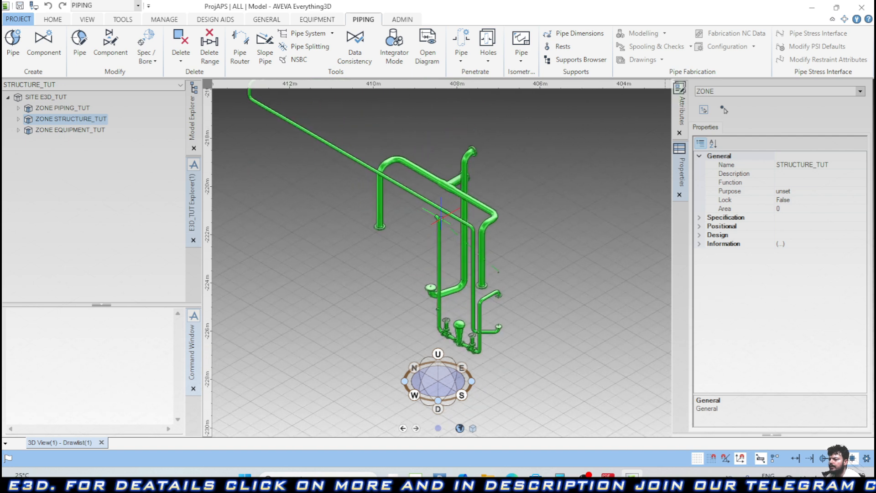
left_click(433, 225)
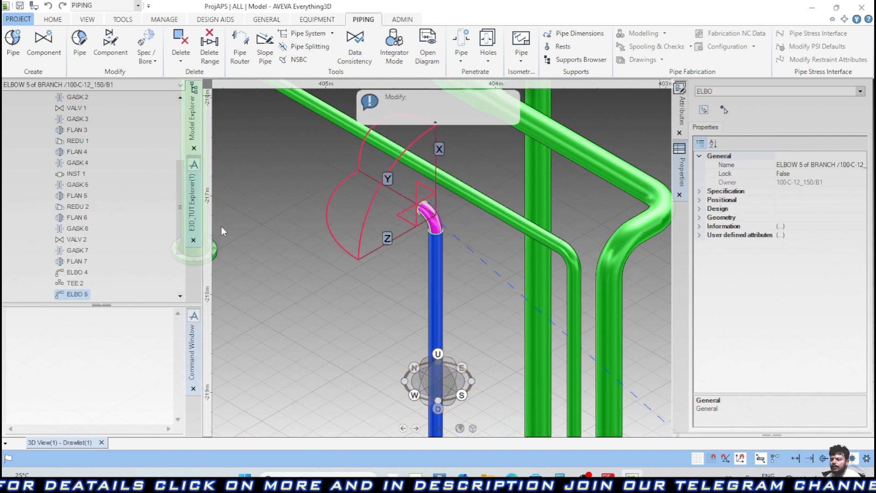
key("Escape")
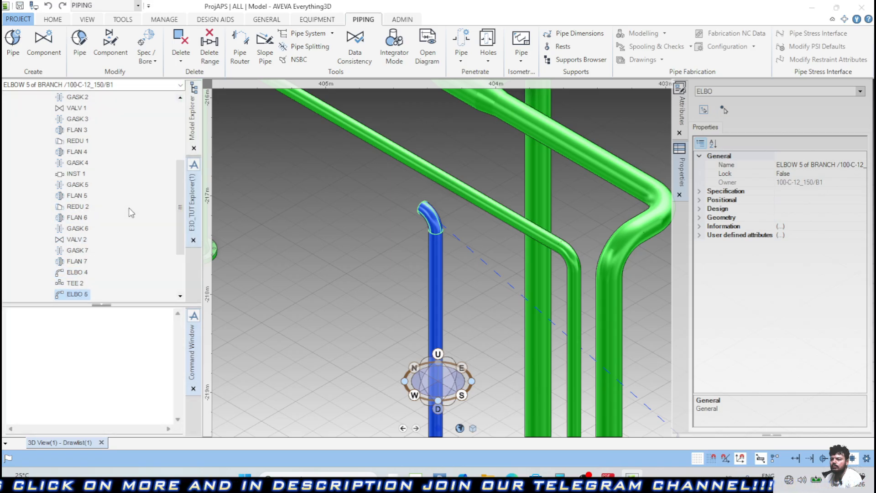
scroll(129, 207, "up", 4)
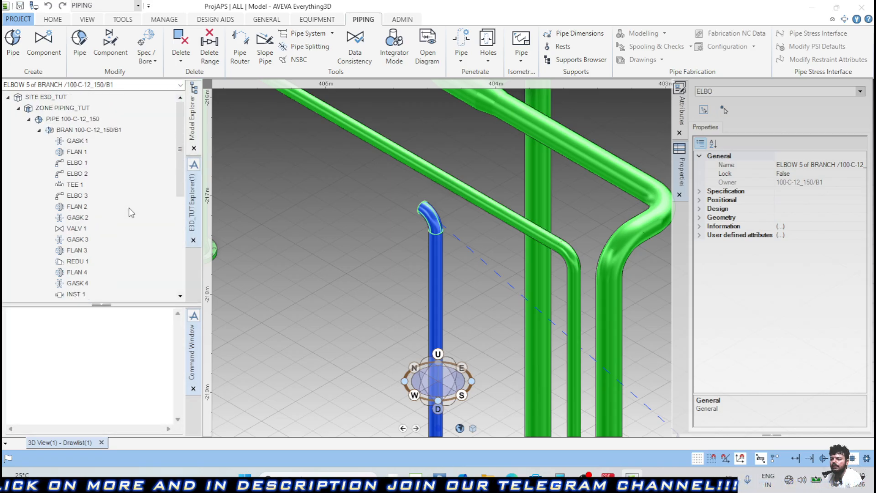
left_click(90, 130)
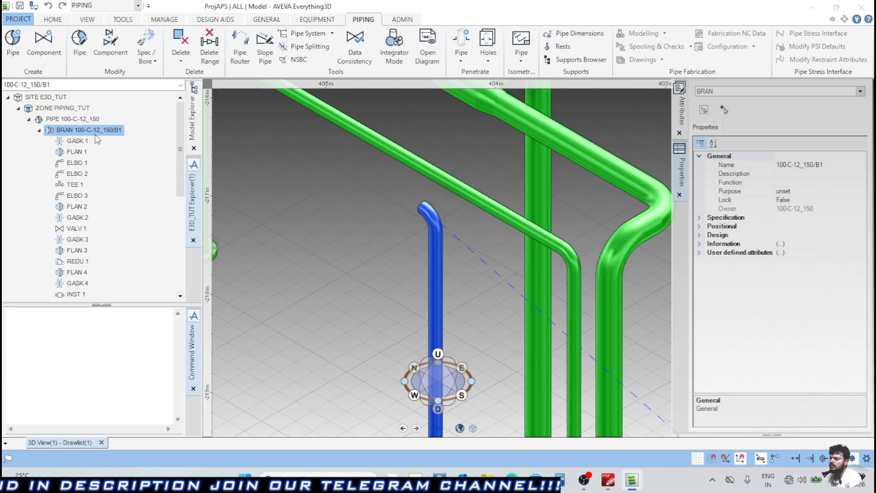
Open pipe 100-C-12_150 for modification and look through the branch head settings.
left_click(77, 48)
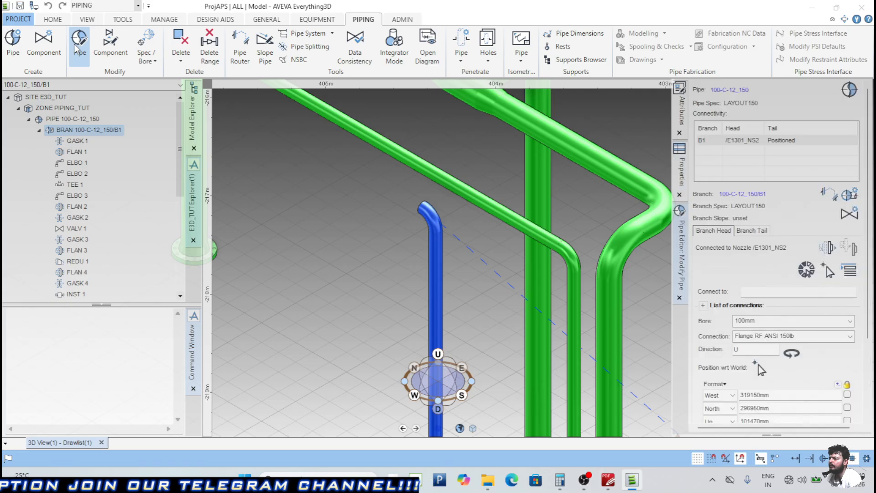
scroll(733, 273, "down", 5)
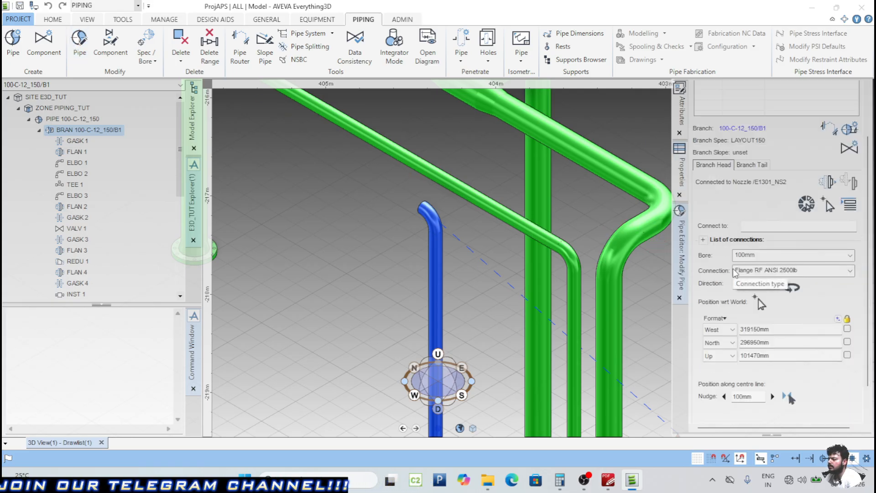
scroll(725, 247, "up", 3)
scroll(726, 227, "down", 3)
scroll(726, 227, "up", 3)
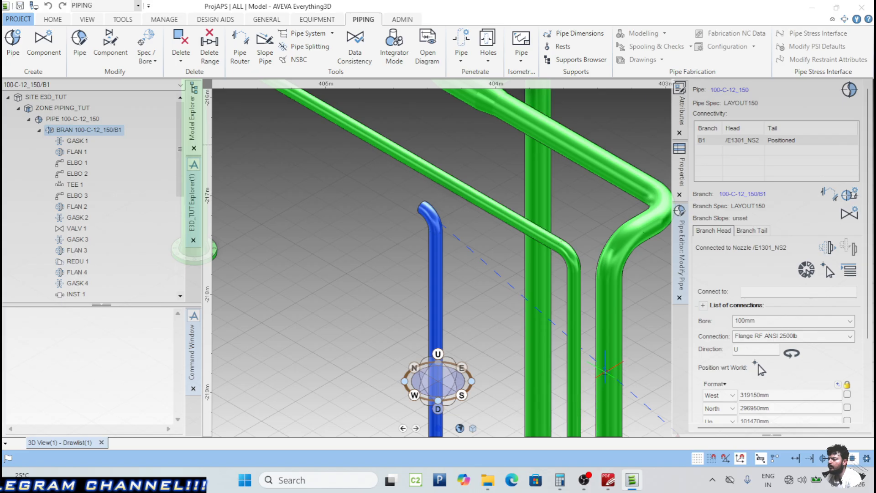
Switch to the isometric drawing in PDF-XChange Editor and examine the FE-117 location on line 100-C-12.
left_click(608, 481)
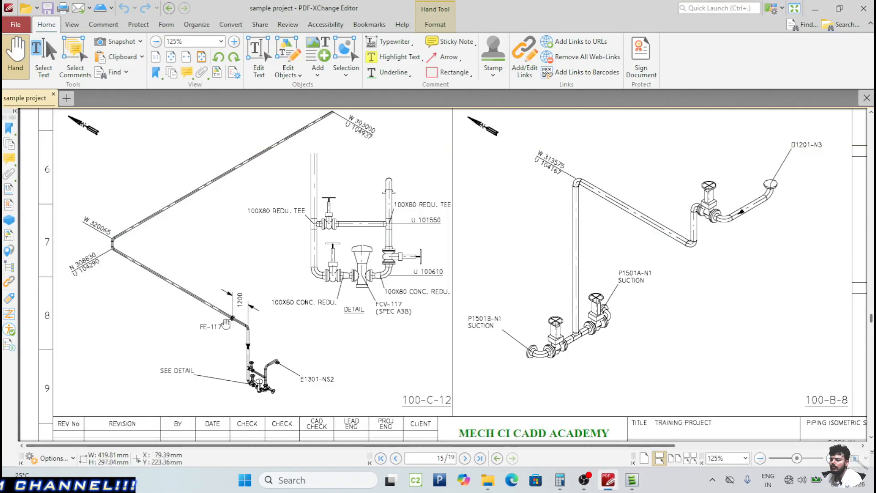
scroll(226, 324, "up", 5, "ctrl")
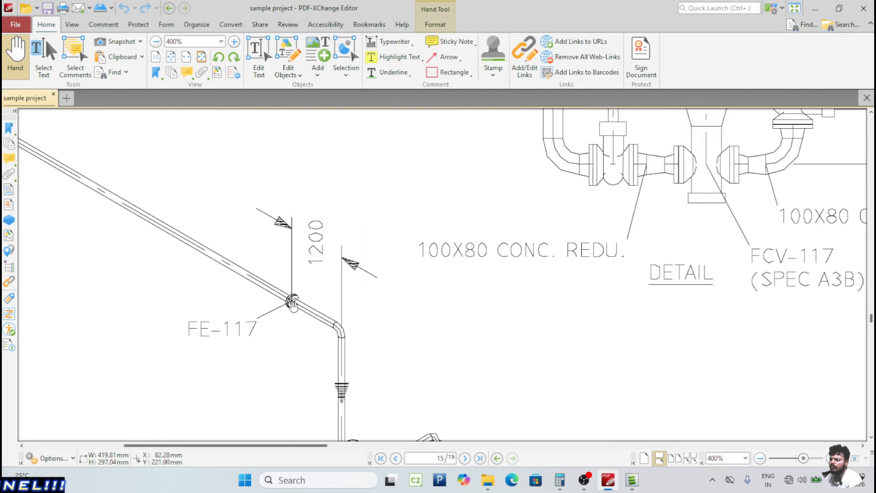
scroll(295, 299, "down", 4, "ctrl")
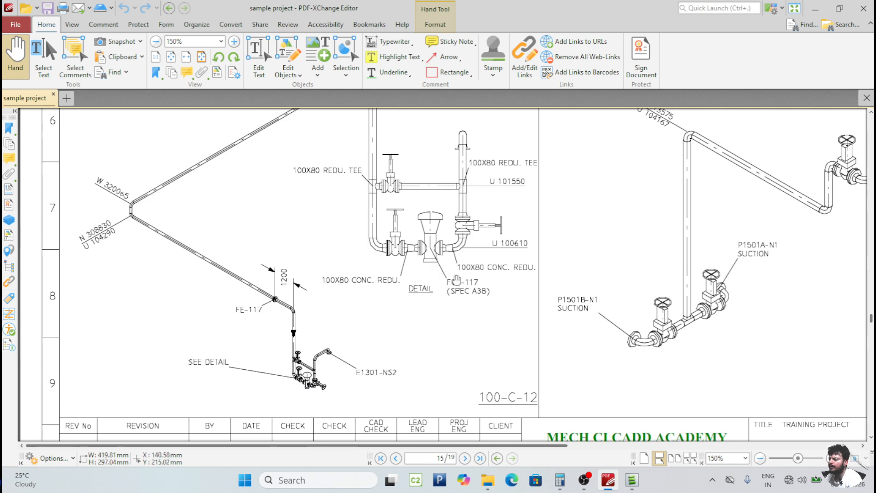
Back in AVEVA E3D, create a WN flange (ANSI B16.5 #150 RF) after elbow 5 of branch 100-C-12_150/B1.
left_click(631, 480)
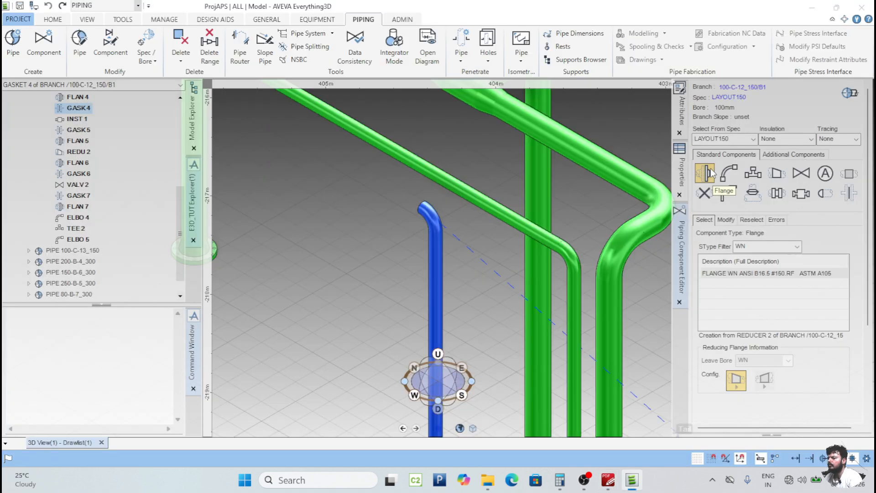
left_click(77, 239)
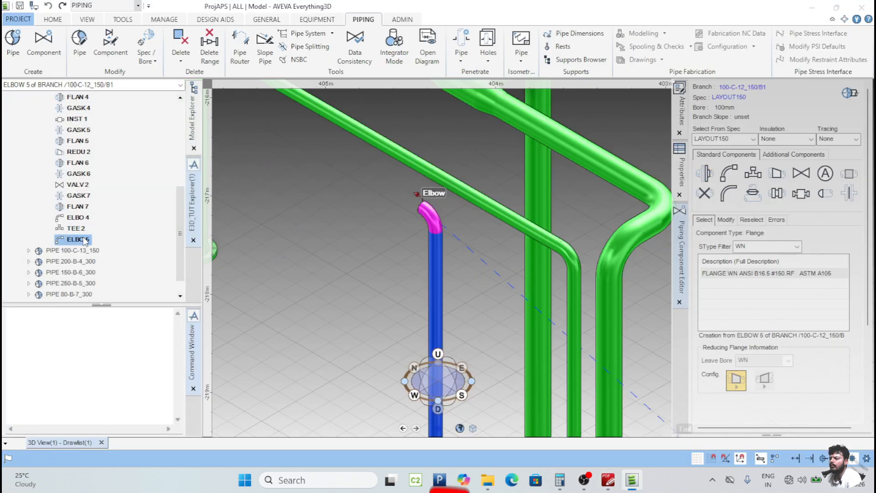
left_click(704, 176)
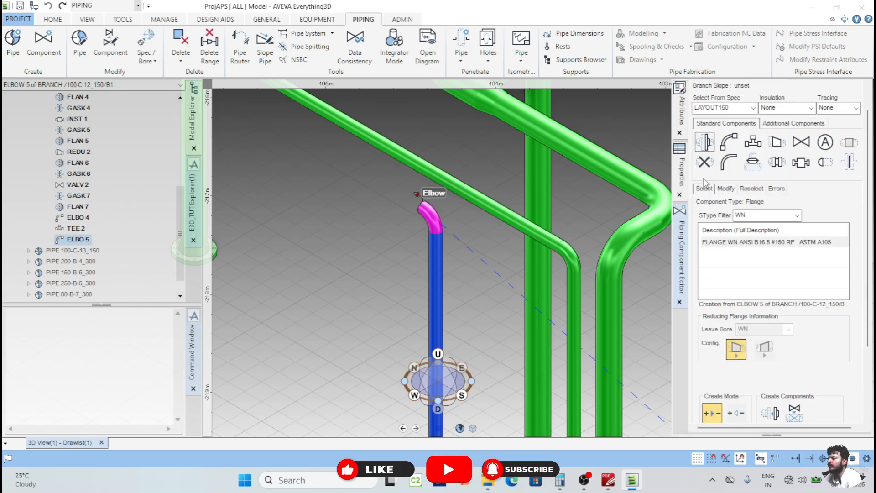
left_click(766, 215)
left_click(761, 246)
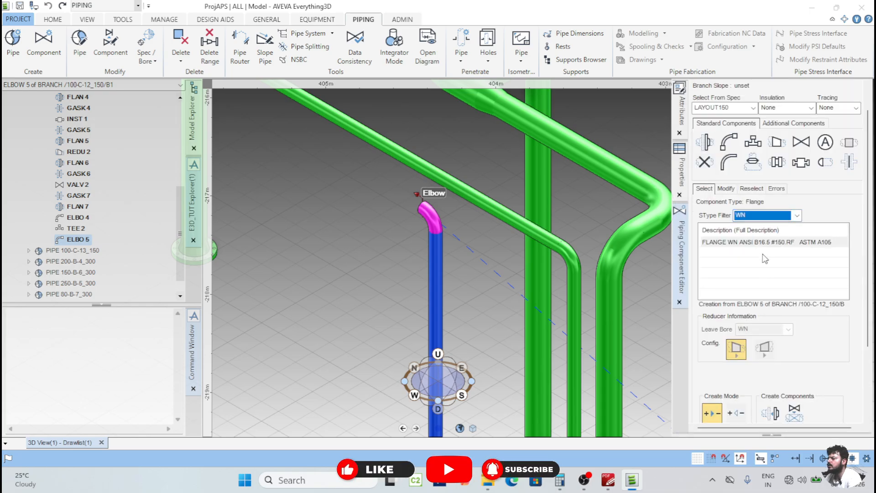
scroll(797, 363, "down", 2)
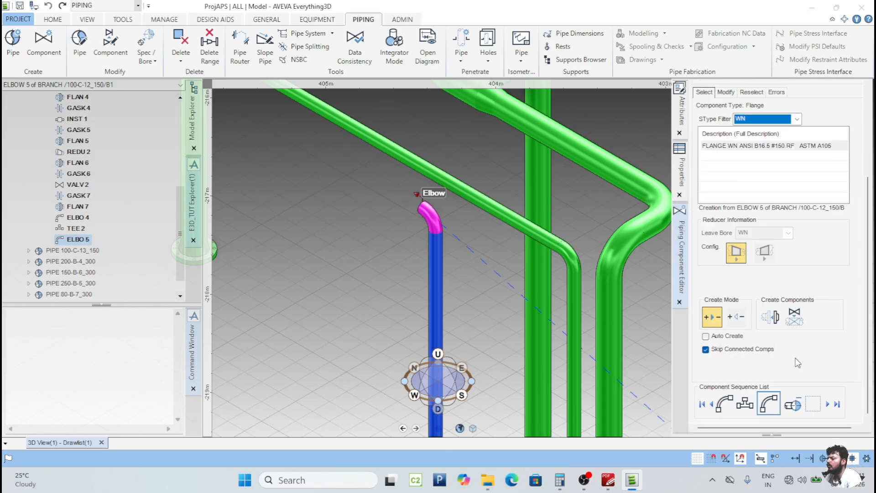
left_click(770, 319)
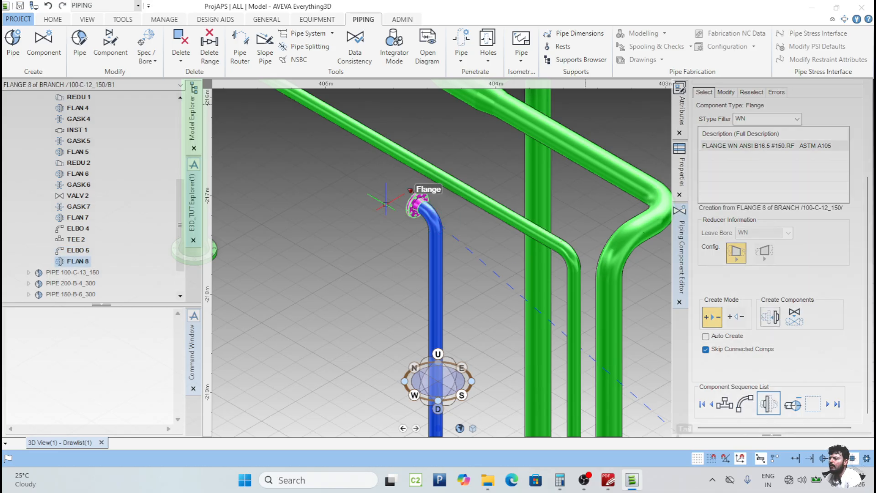
scroll(423, 251, "up", 5)
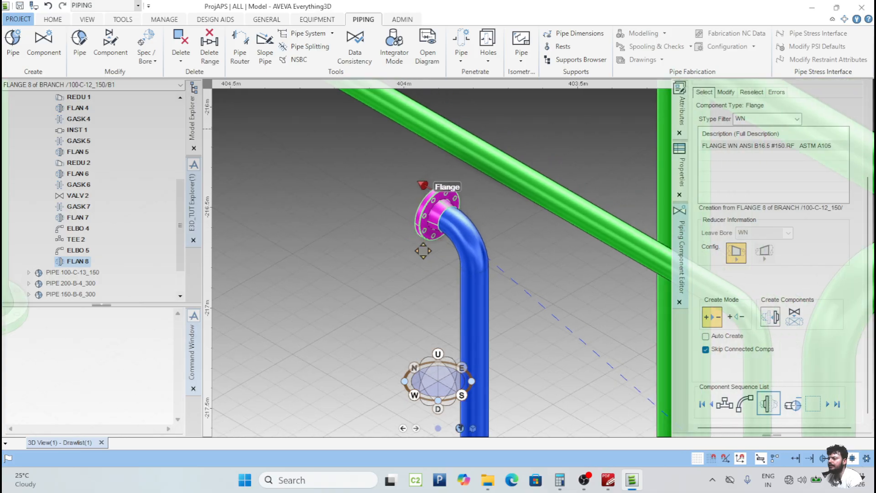
middle_click_drag(554, 306, 559, 308)
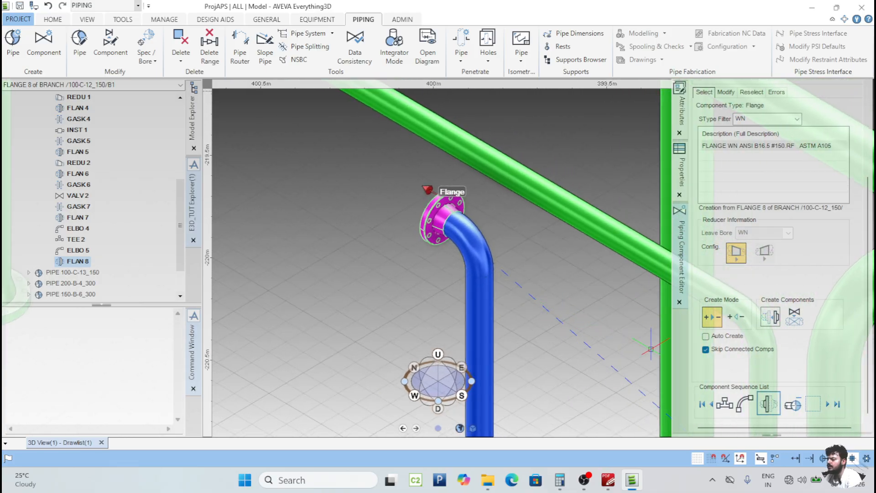
Check the dimension between FE-117 and the elbow on the 100-C-12 isometric in PDF-XChange Editor, then return to the model.
left_click(608, 479)
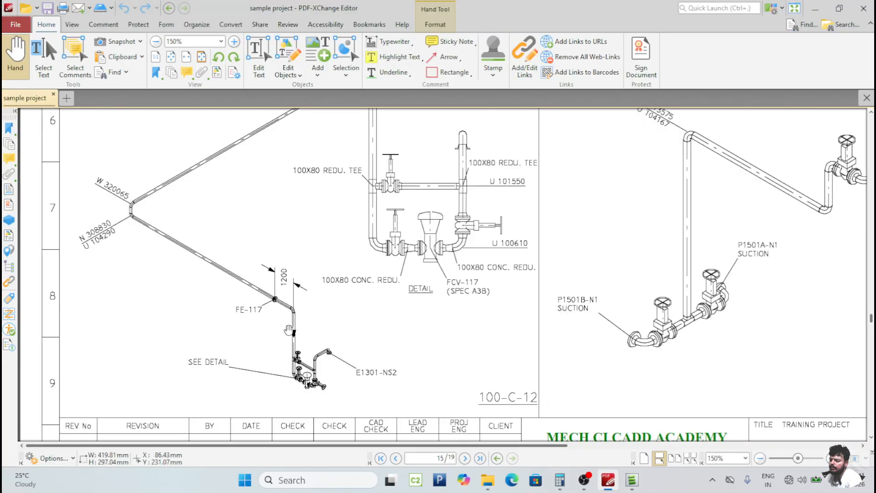
scroll(270, 306, "up", 5, "ctrl")
scroll(338, 271, "down", 4, "ctrl")
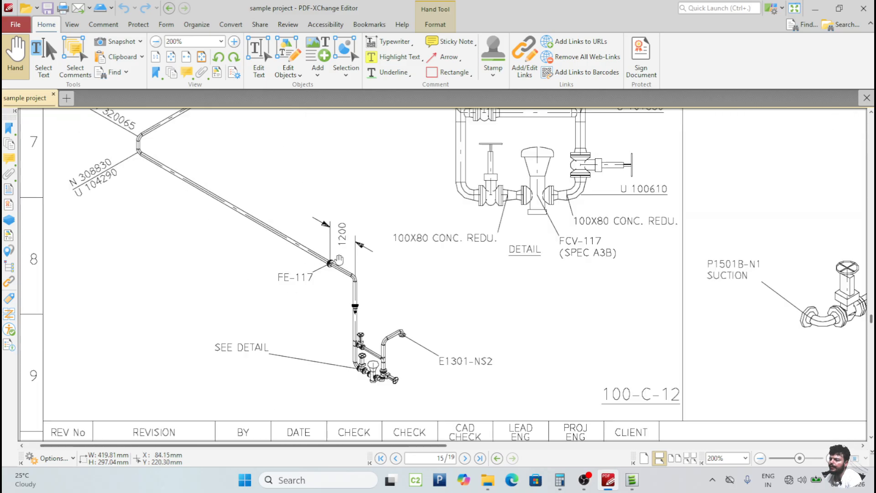
left_click(814, 11)
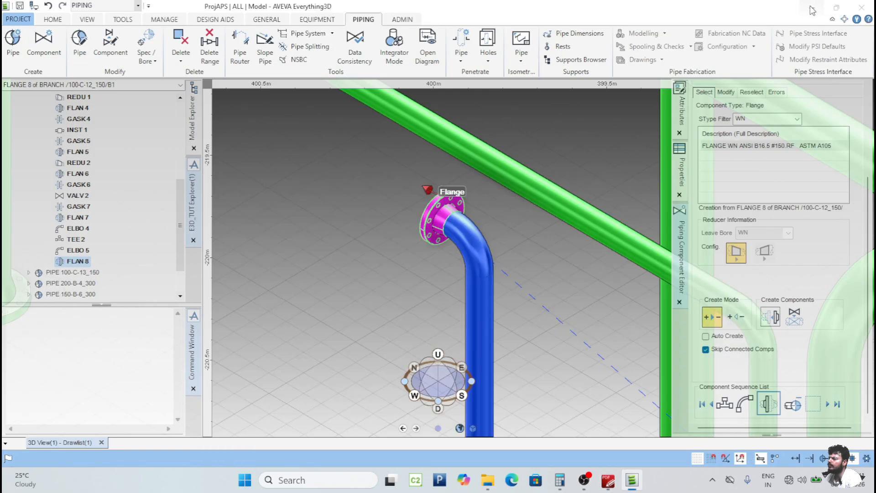
Set the new flange's spacing from the elbow to 1200 mm.
left_click(733, 93)
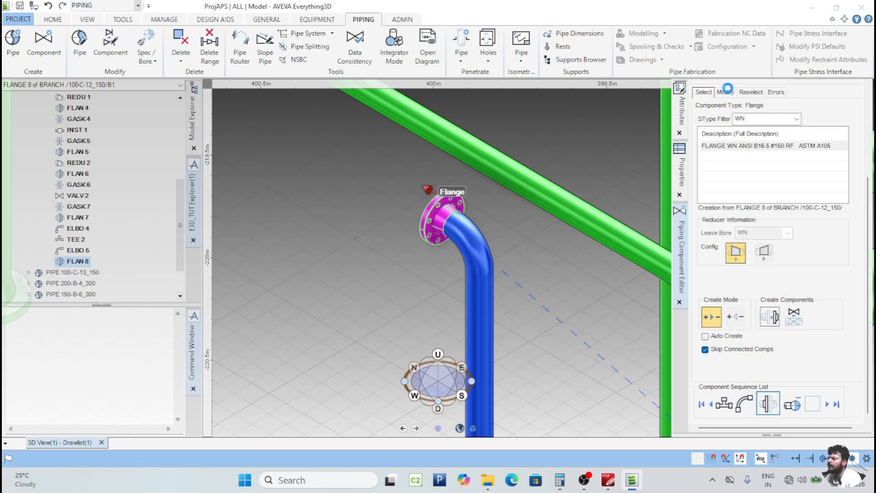
double_click(739, 142)
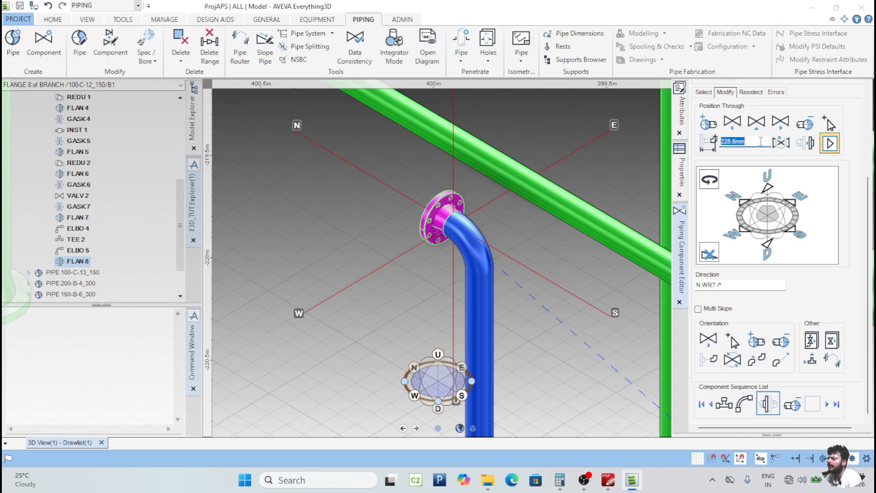
type("1200")
key("Return")
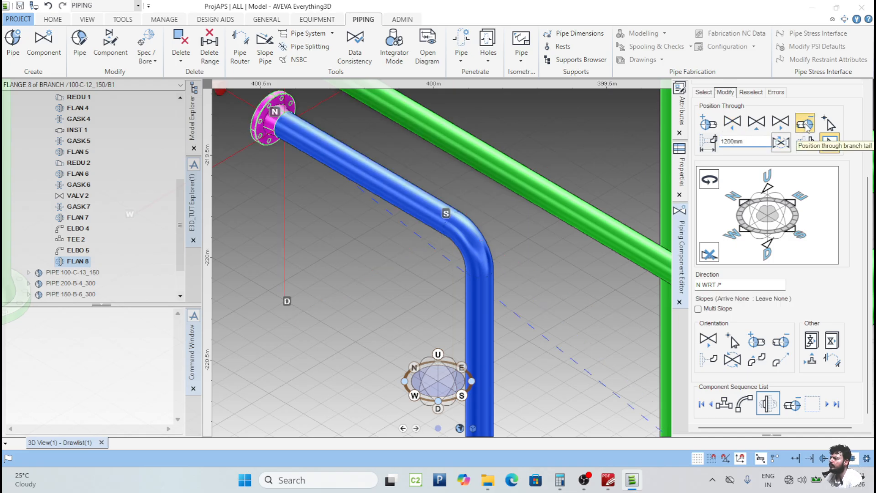
left_click(806, 125)
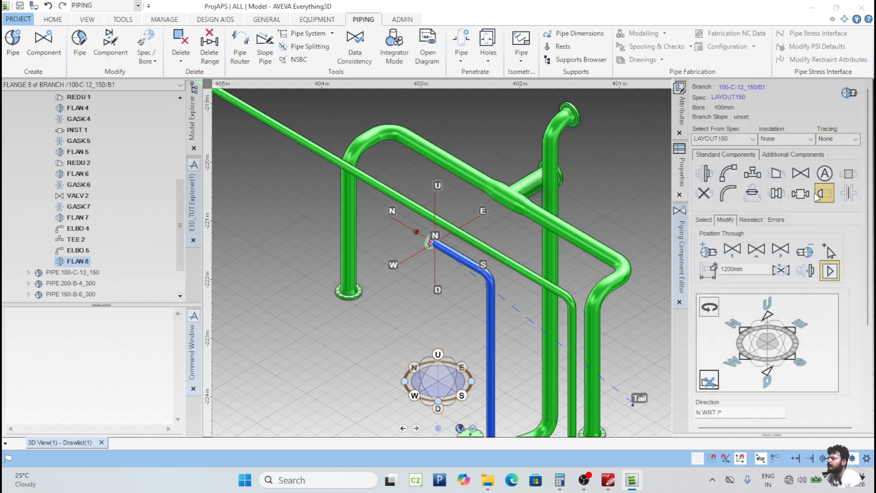
Create an RF 1.5 mm gasket (ANSI B16.5 #150) after flange 8 of branch 100-C-12_150/B1.
left_click(850, 195)
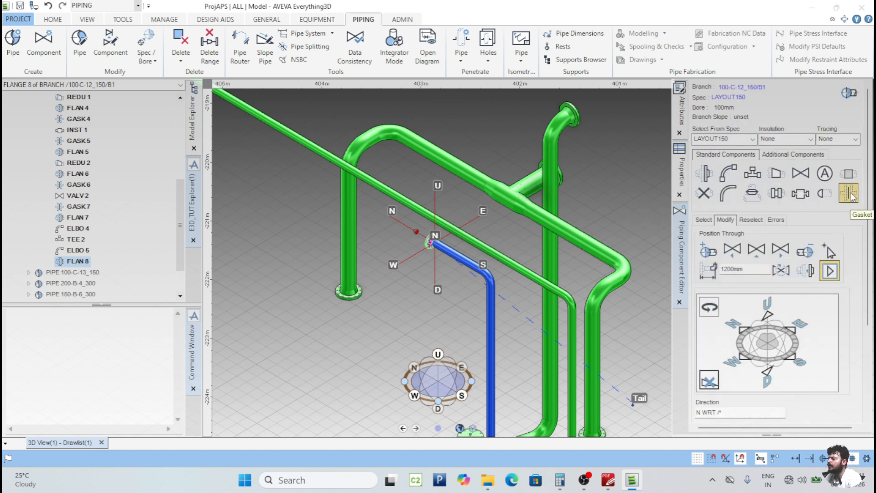
scroll(763, 278, "down", 2)
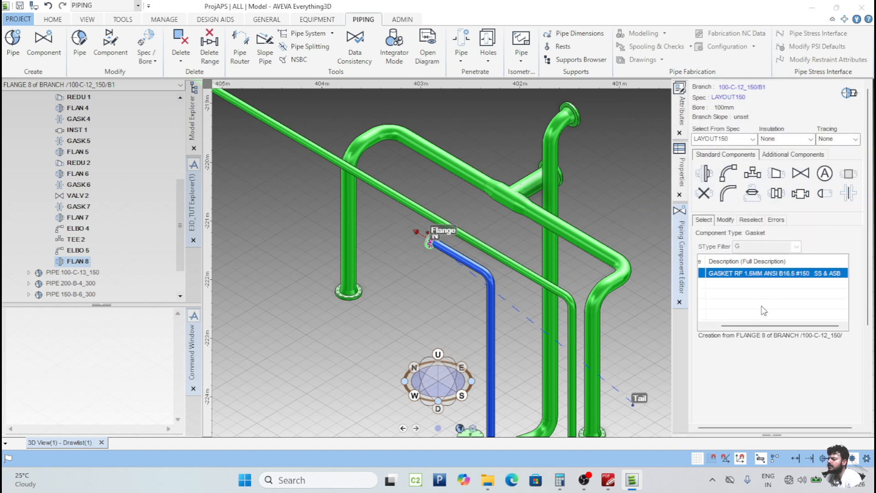
scroll(763, 367, "down", 4)
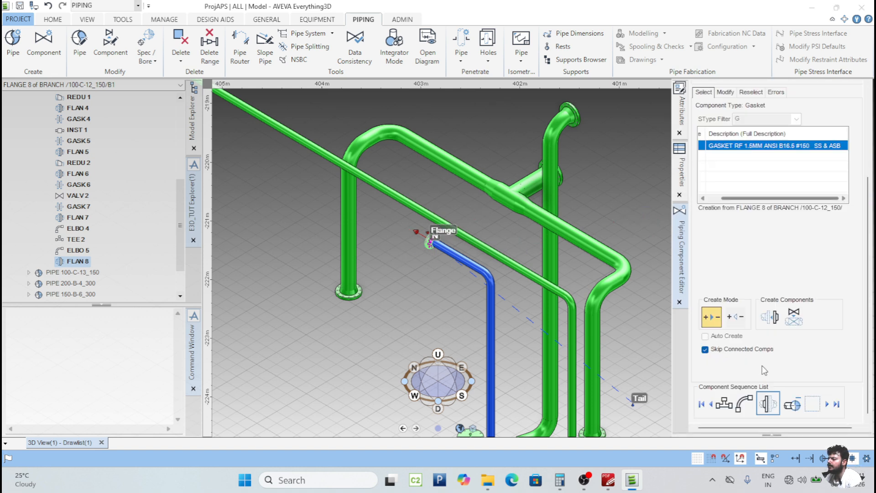
left_click(774, 321)
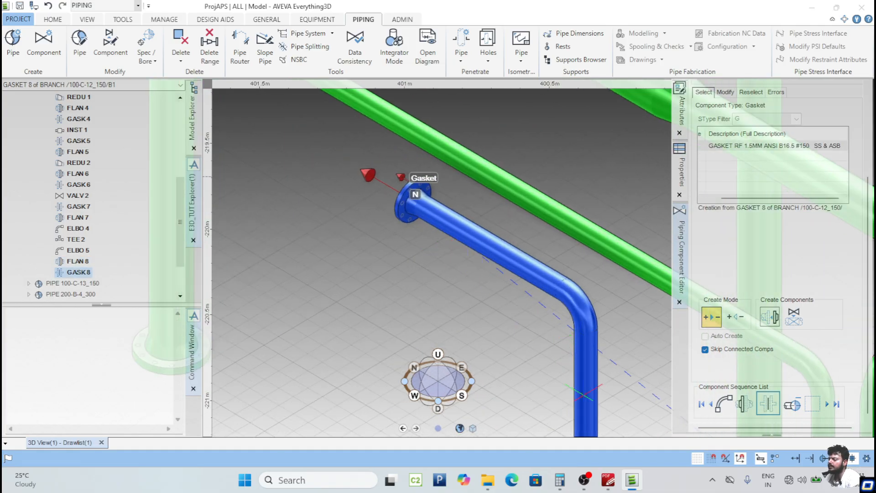
Examine the FE-117 symbol on the 100-C-12 isometric in PDF-XChange Editor, then return to AVEVA E3D.
left_click(608, 480)
scroll(307, 273, "up", 2, "ctrl")
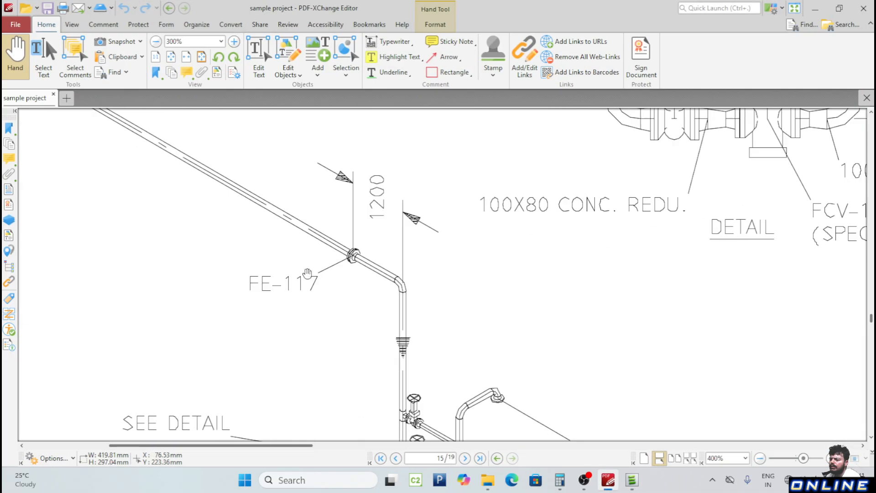
scroll(307, 273, "down", 1, "ctrl")
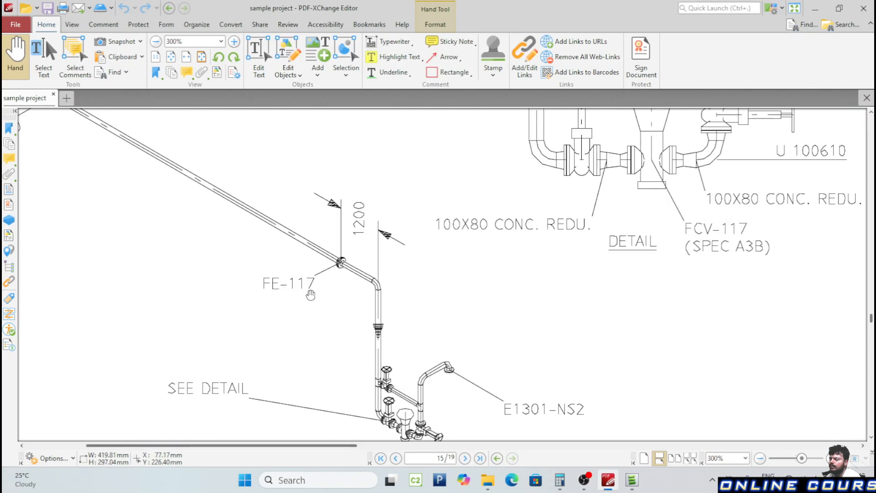
scroll(311, 294, "down", 1, "ctrl")
scroll(315, 294, "up", 1, "ctrl")
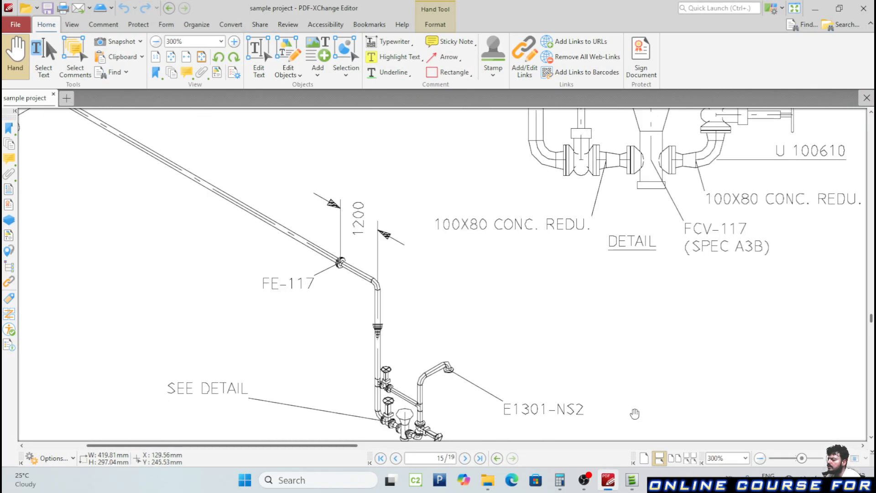
left_click(632, 480)
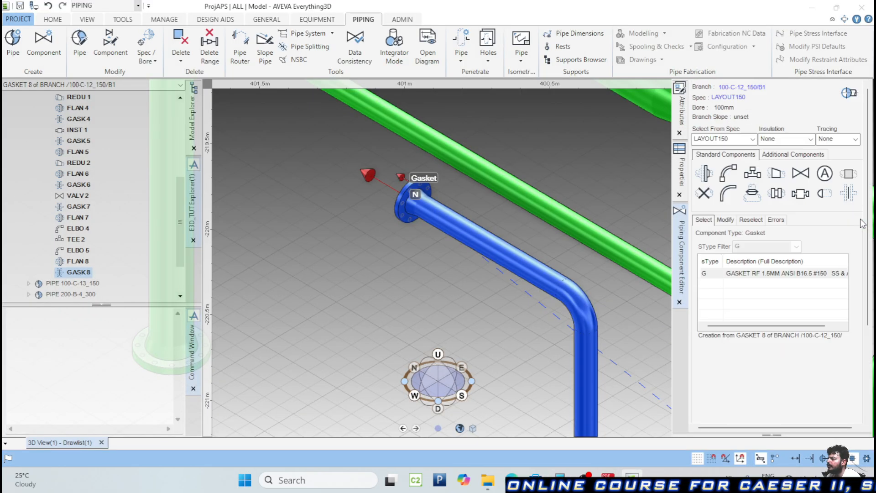
left_click(801, 196)
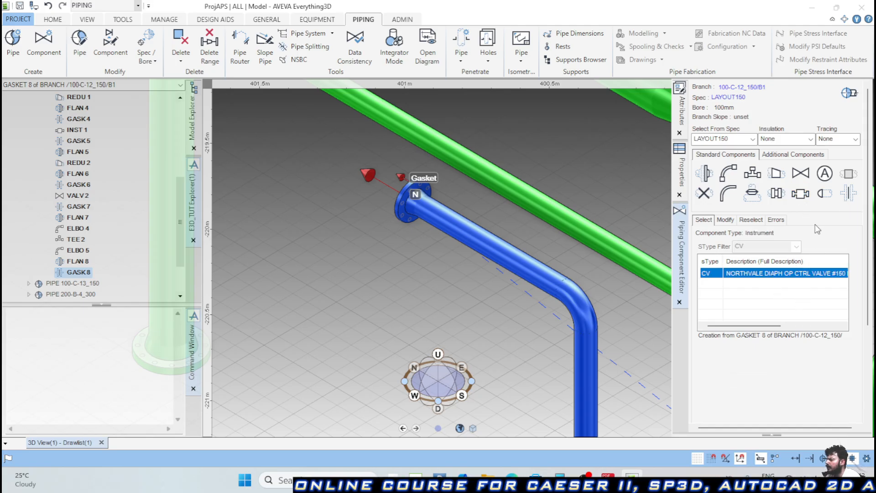
left_click(801, 155)
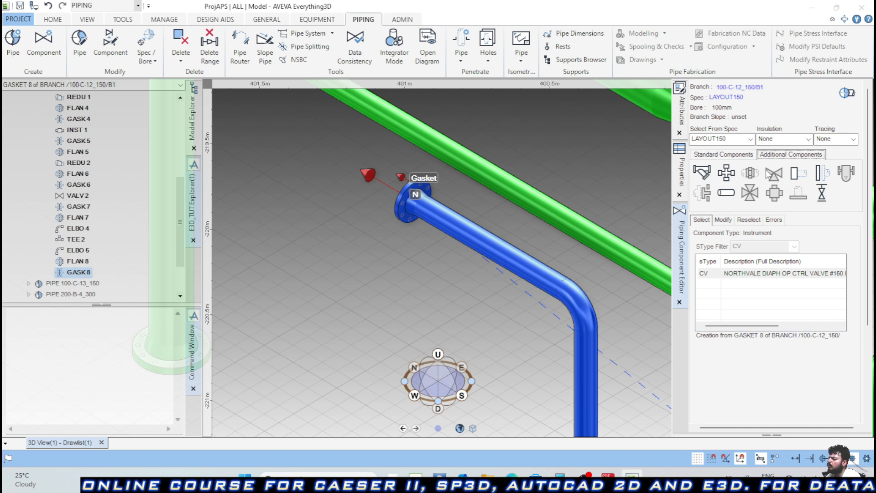
left_click(724, 156)
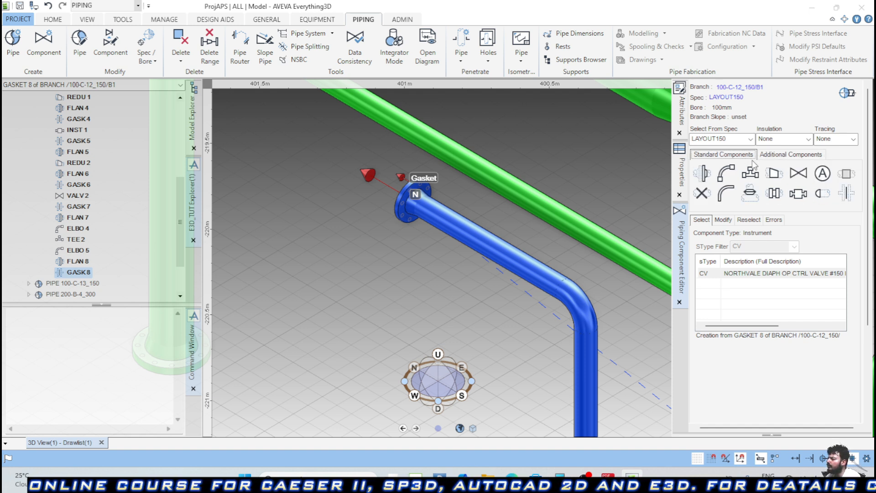
Create a swing check valve (CHK, ANSI B16.10 #150 RF) after gasket 8 at the FE-117 location.
left_click(806, 176)
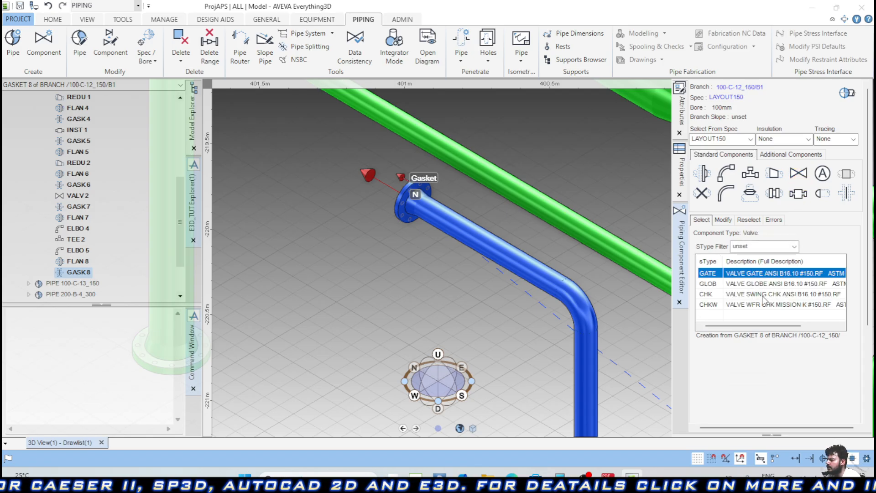
left_click(762, 295)
scroll(772, 357, "down", 3)
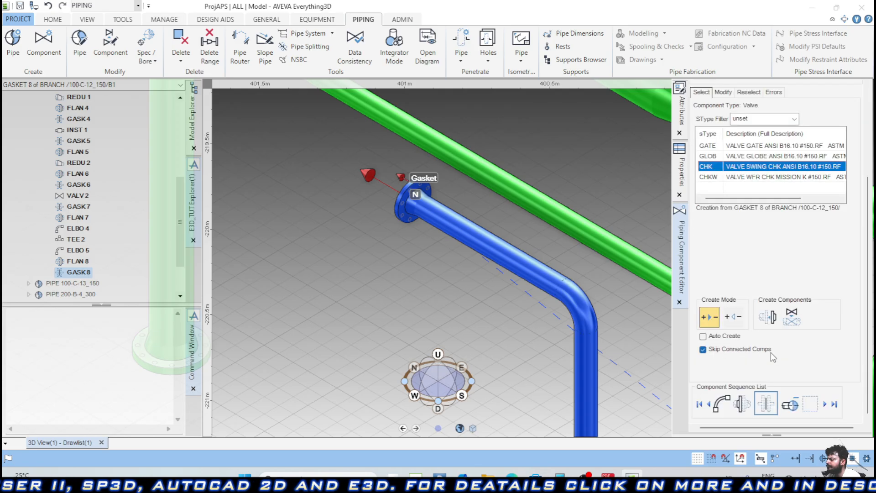
left_click(767, 316)
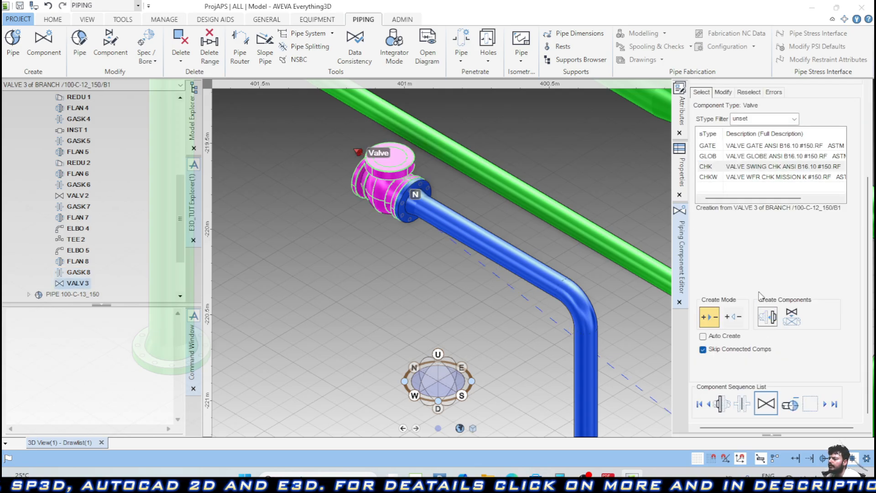
Create an RF 1.5 mm gasket (ANSI B16.5 #150) on the outlet side of the swing check valve.
scroll(768, 287, "up", 3)
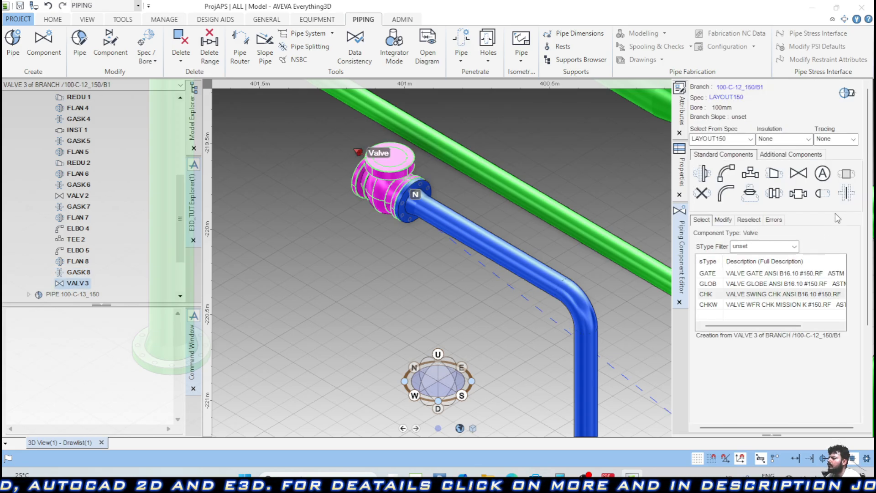
left_click(847, 193)
scroll(783, 351, "down", 3)
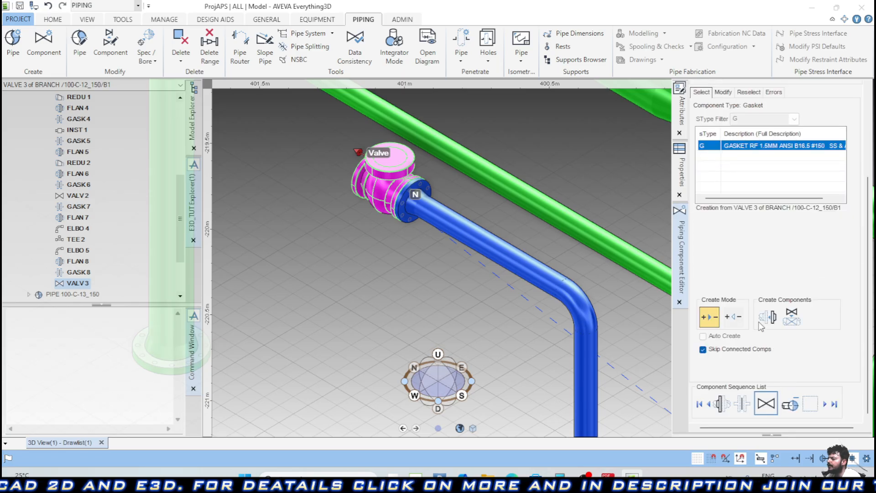
left_click(767, 316)
Create a WN flange (ANSI B16.5 #150 RF) after gasket 9, filtering the flange types to WN.
scroll(763, 270, "up", 2)
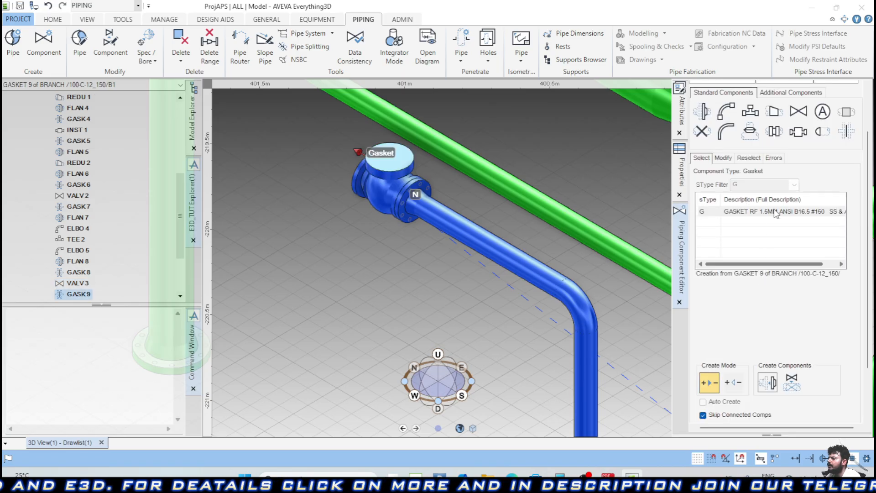
left_click(703, 109)
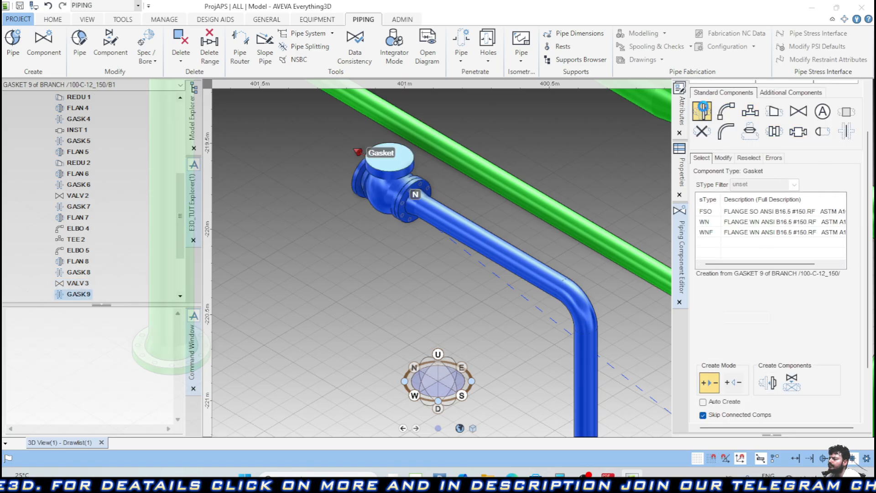
left_click(741, 221)
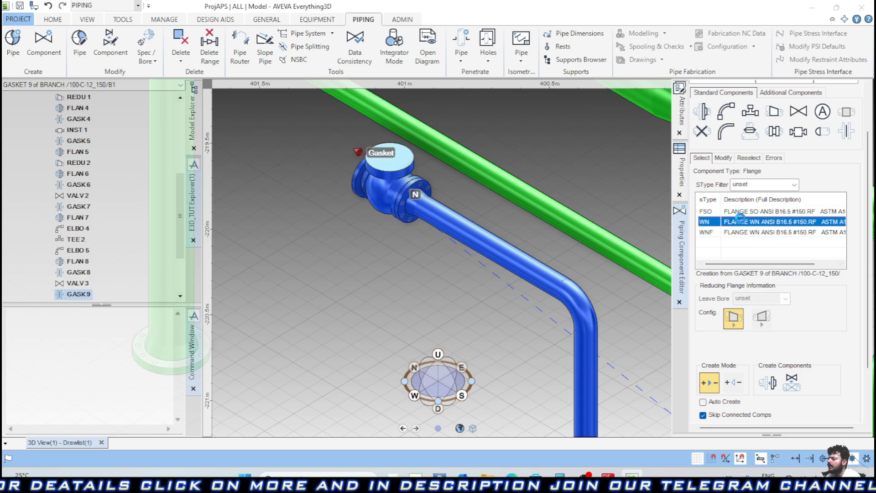
left_click(768, 185)
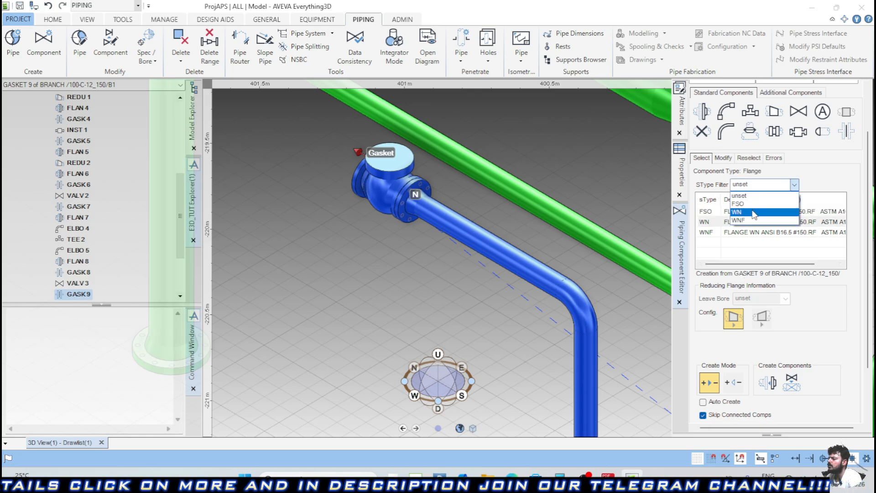
left_click(753, 211)
left_click(770, 382)
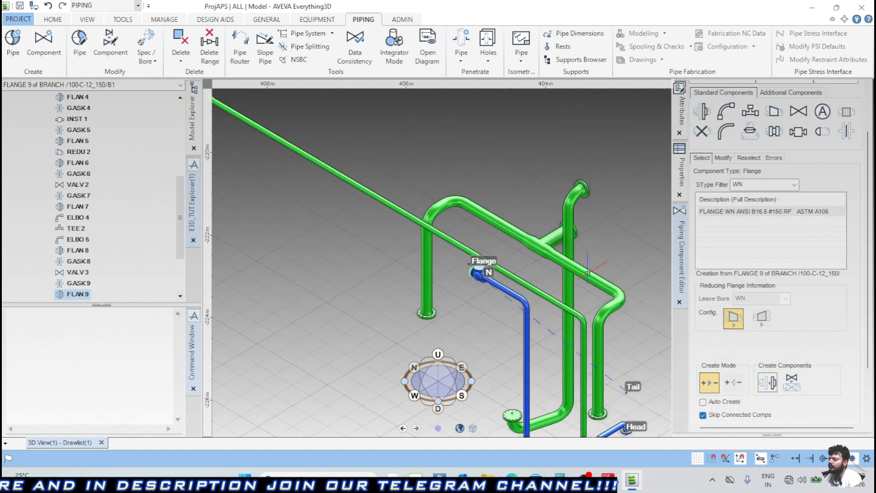
Switch to the 100-C-12 isometric in PDF-XChange Editor and read the coordinates of the next elbow after FE-117.
left_click(607, 480)
scroll(397, 292, "down", 4, "ctrl")
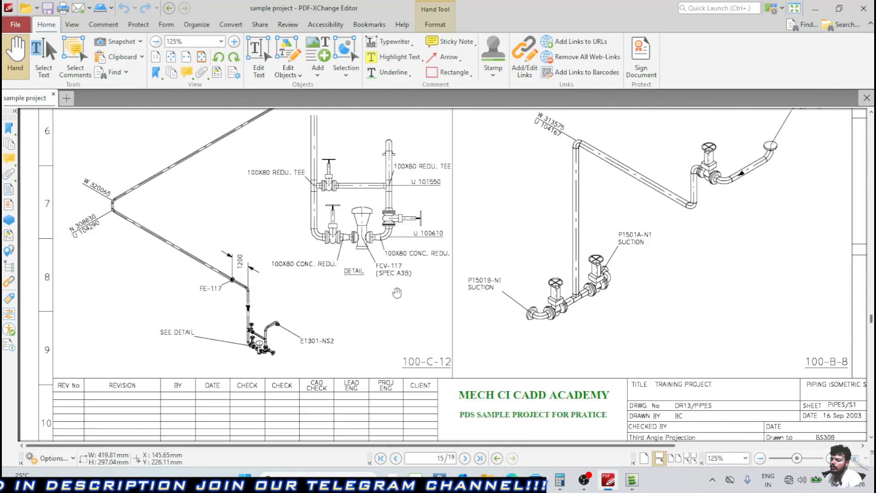
scroll(245, 279, "up", 1)
scroll(102, 276, "up", 1, "ctrl")
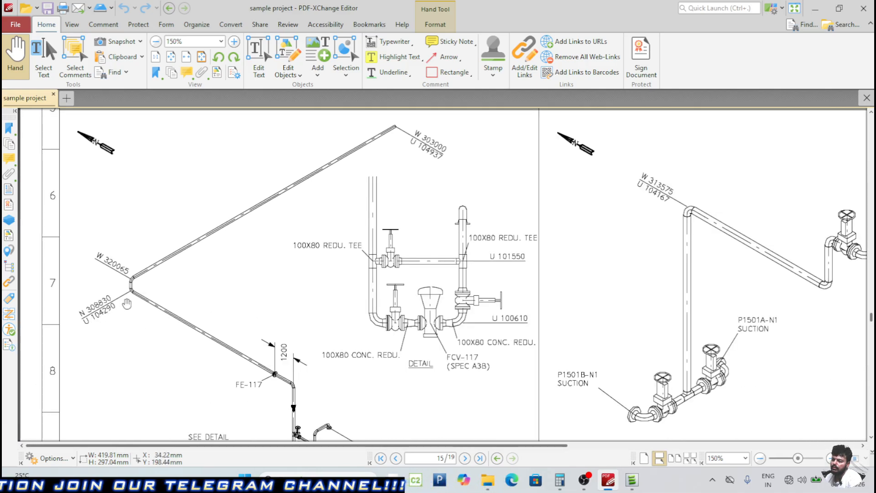
Open Calculator and start a subtraction from the elbow's north coordinate, 308830.
left_click(559, 479)
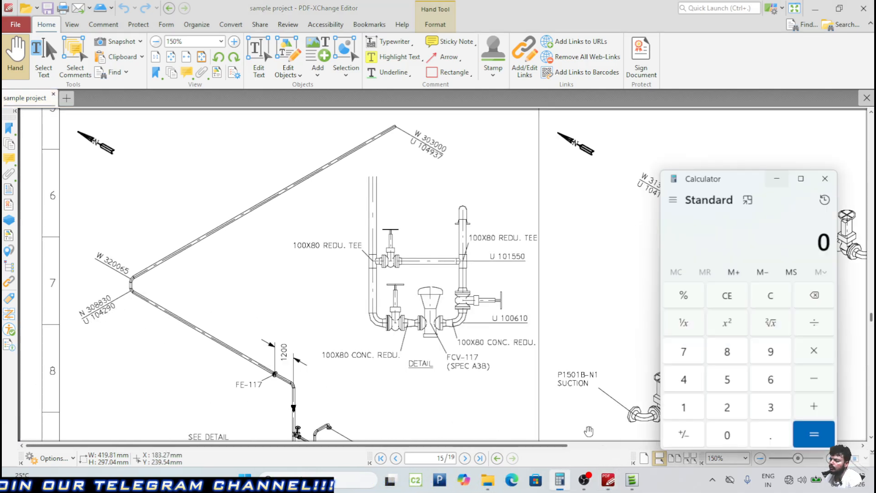
type("3")
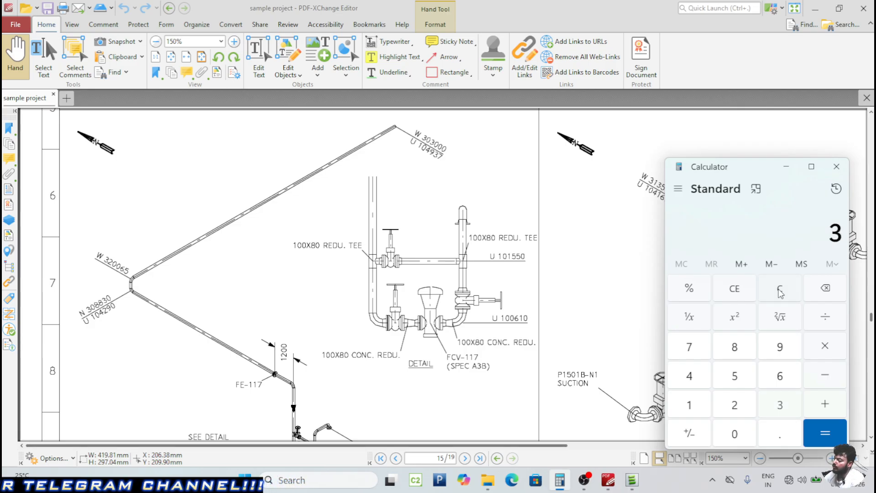
type(",08")
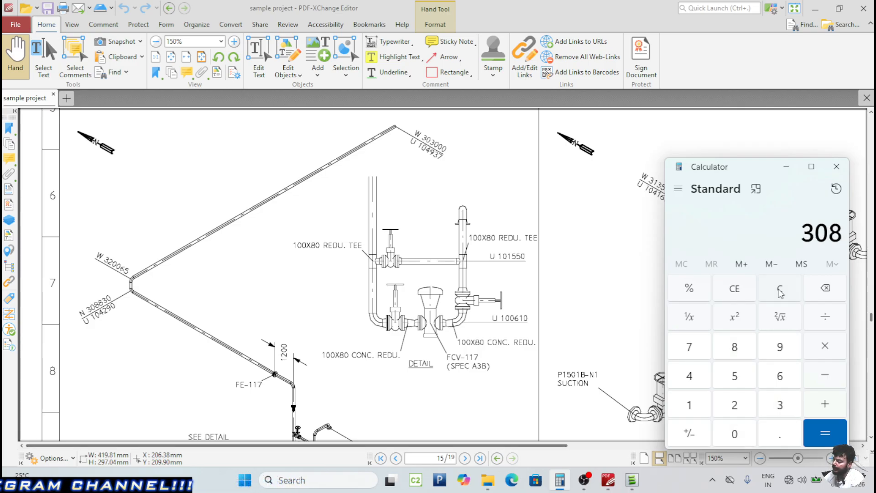
type(",830")
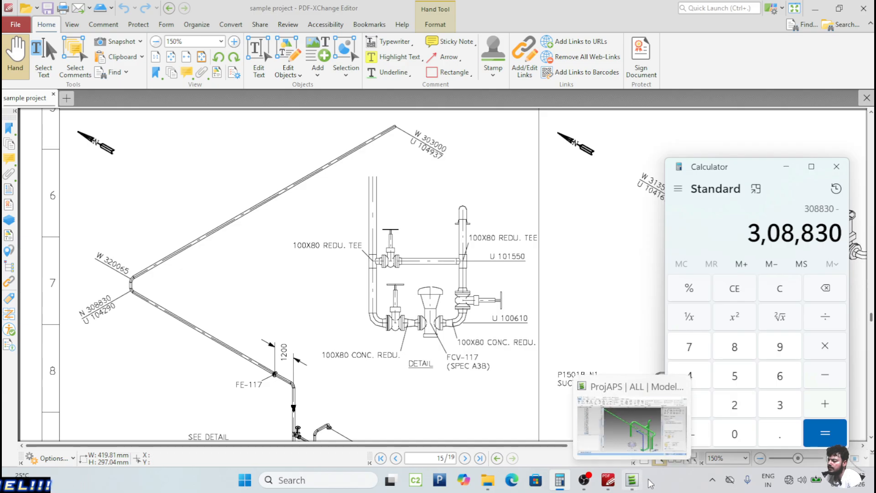
Return to AVEVA E3D and measure the world position of flange 9 at its P1 point.
left_click(631, 479)
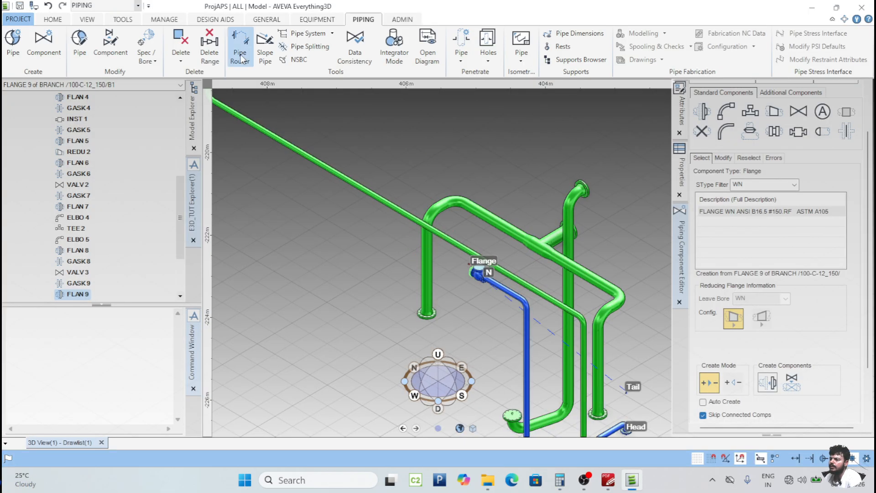
left_click(57, 21)
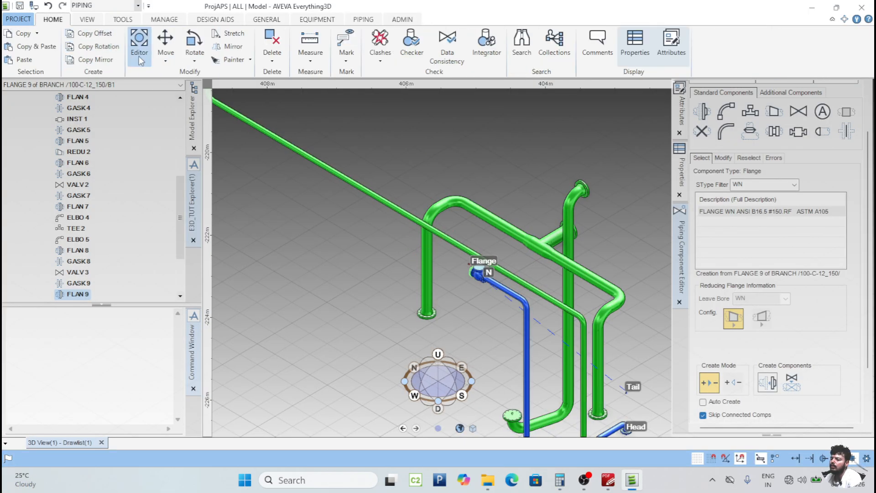
left_click(311, 67)
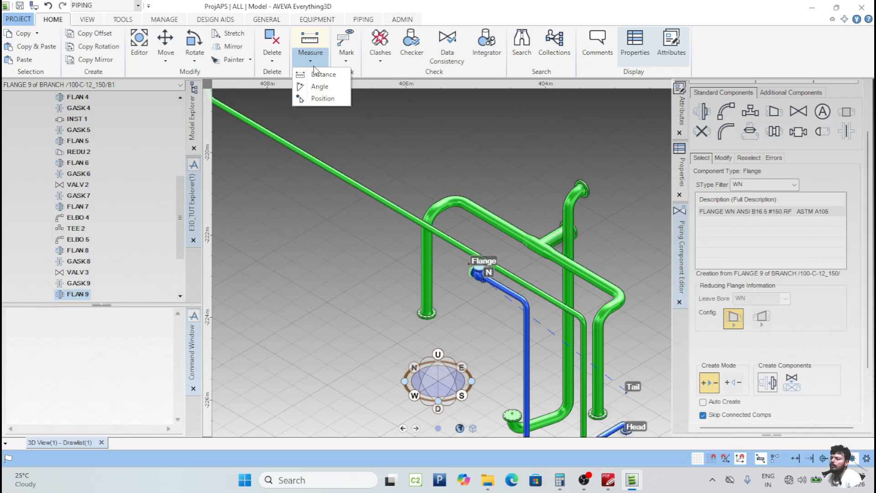
left_click(314, 98)
scroll(443, 265, "up", 5)
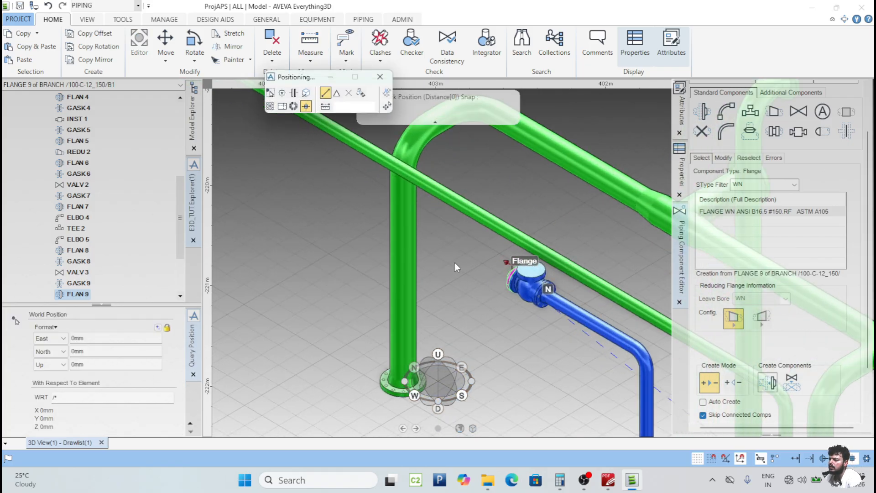
left_click(282, 93)
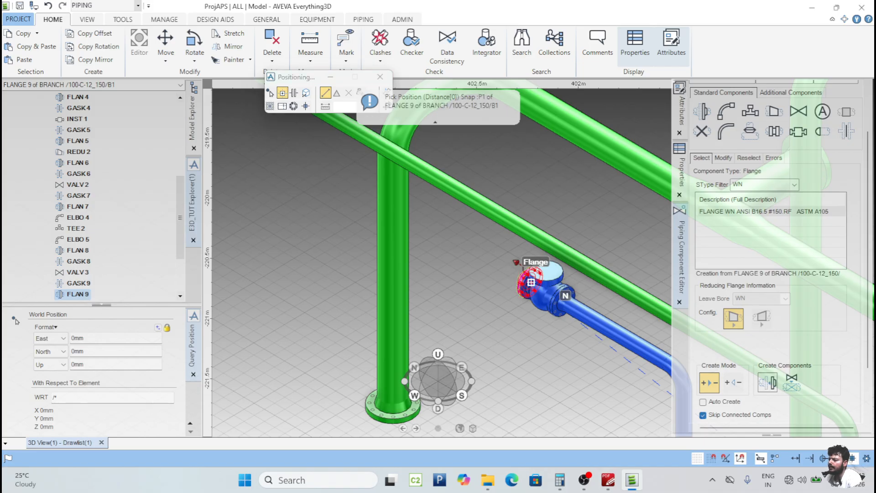
left_click(530, 282)
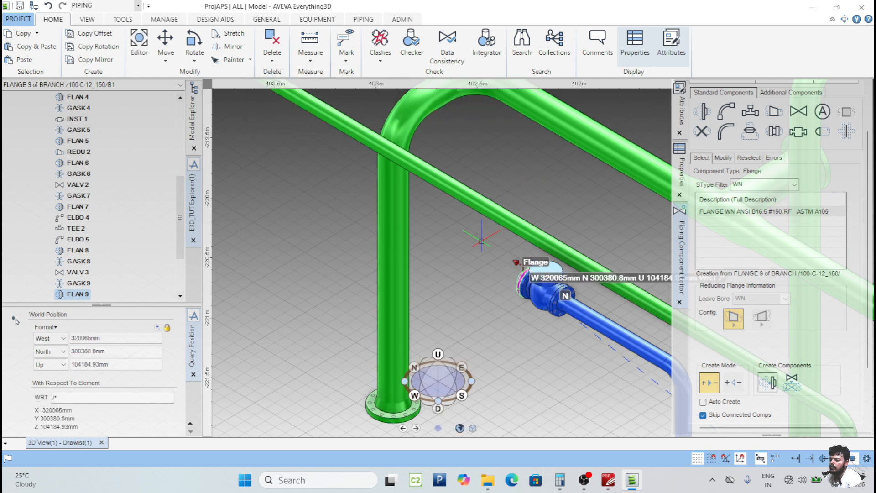
Subtract flange 9's north coordinate, 300380, from 308830 in Calculator, then minimize the calculator.
scroll(458, 248, "down", 2)
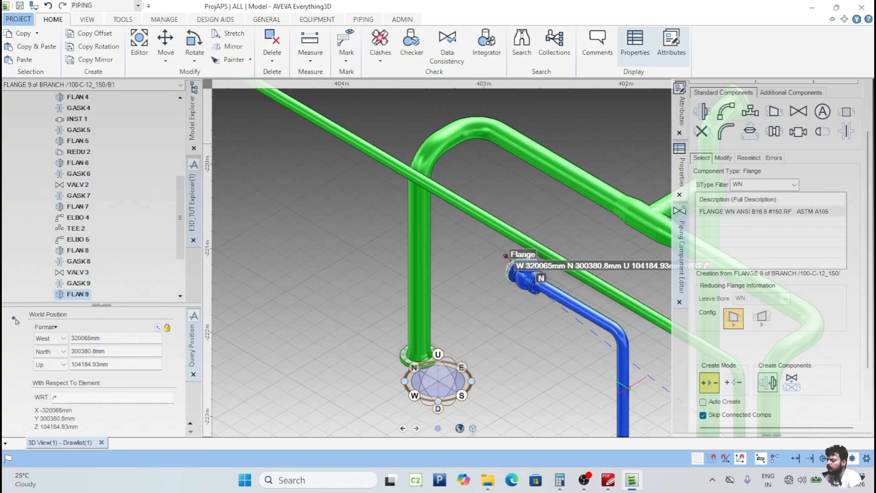
left_click(559, 479)
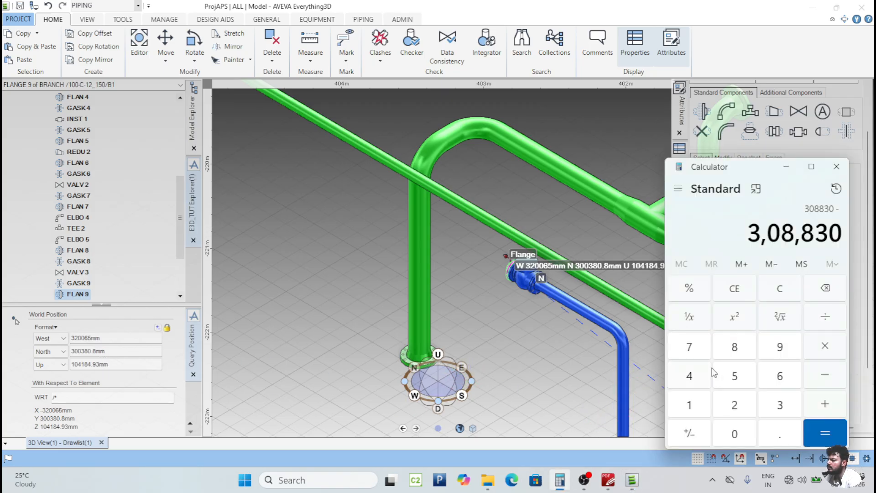
type("300")
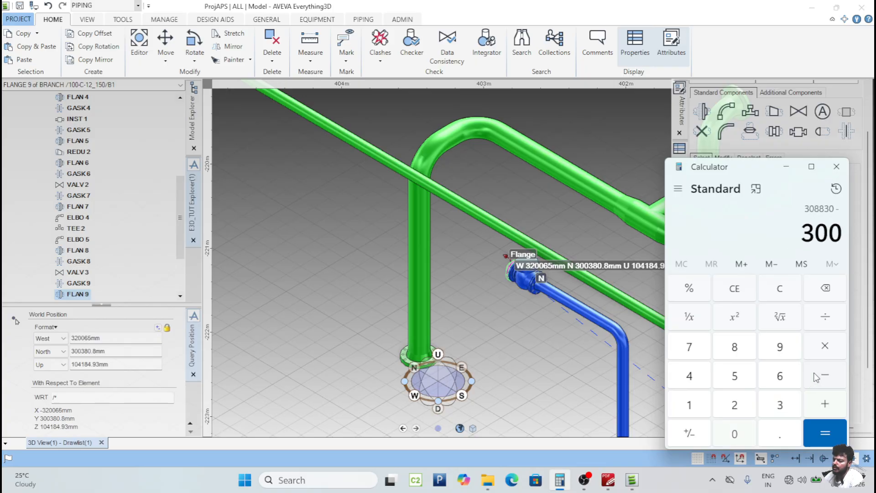
type("380")
key("Return")
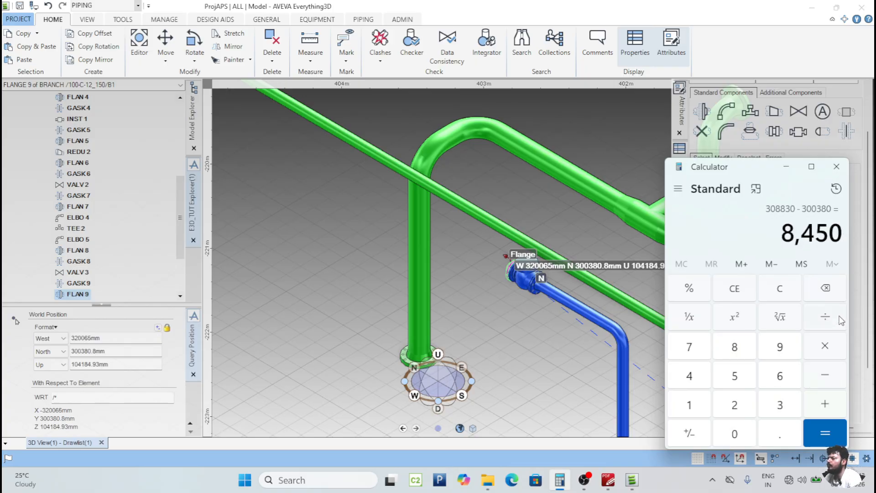
left_click(788, 167)
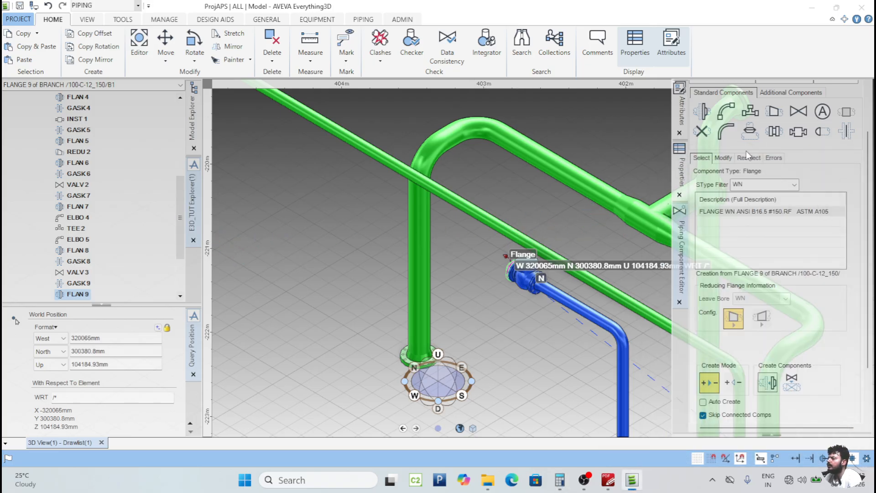
Create a 90-degree long-radius elbow (ANSI B16.9 BW SCH40) after flange 9, filtering the elbow types to EL90.
left_click(726, 112)
left_click(726, 112)
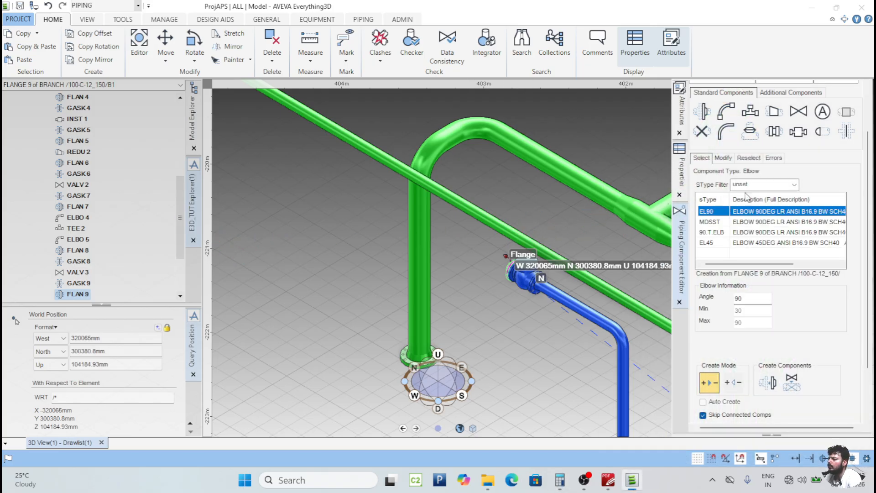
left_click(771, 187)
left_click(761, 206)
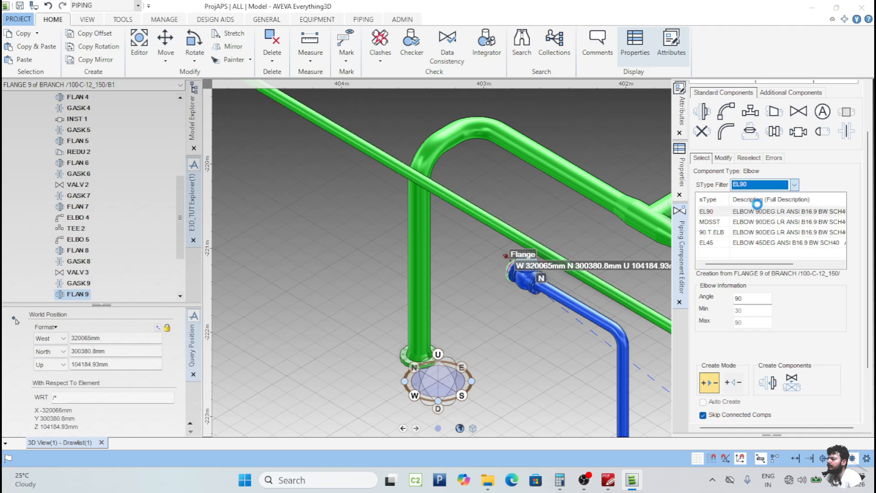
left_click(757, 212)
left_click(768, 381)
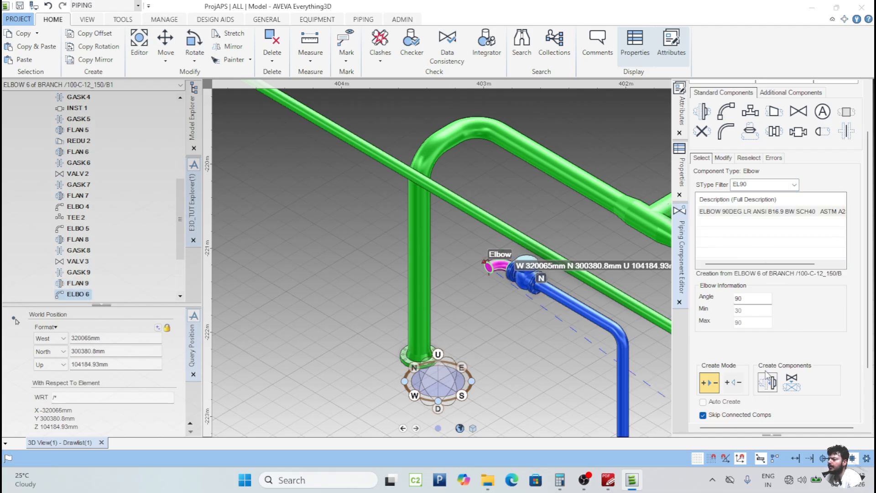
Position elbow 6 at 8450 mm from flange 9 and orient its leave direction to Up.
left_click(725, 159)
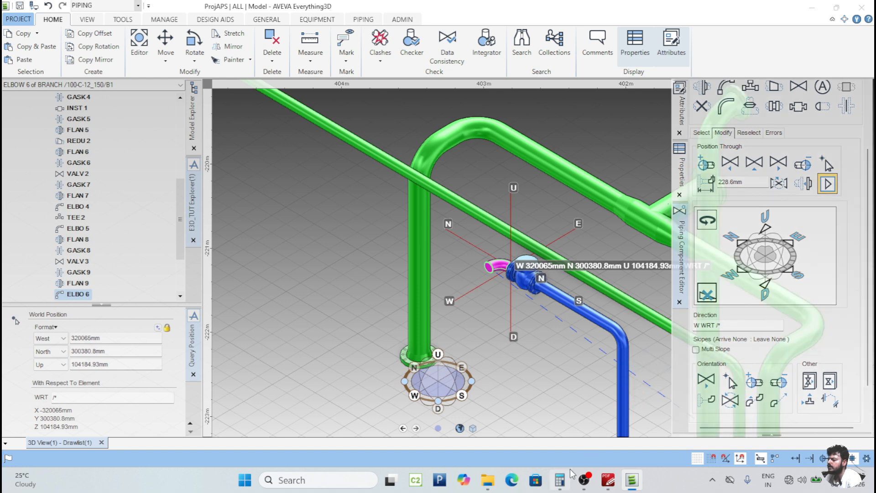
left_click(560, 479)
left_click(560, 479)
type("8")
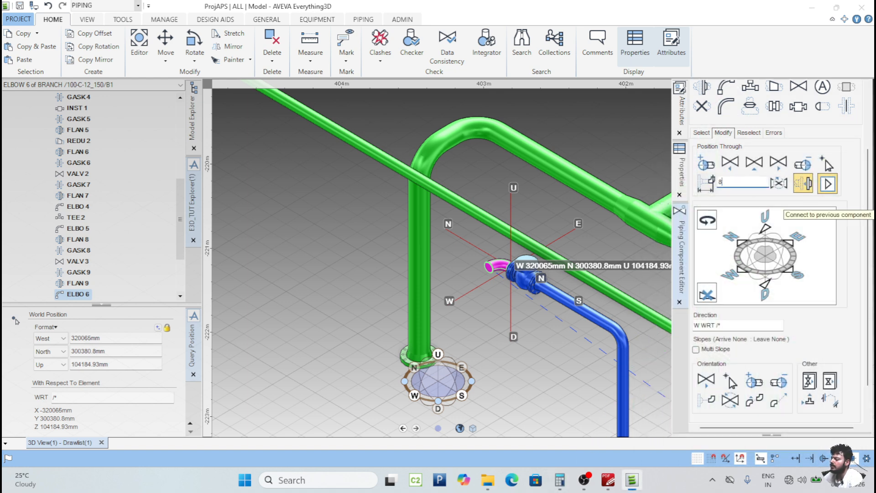
type("450")
key("Return")
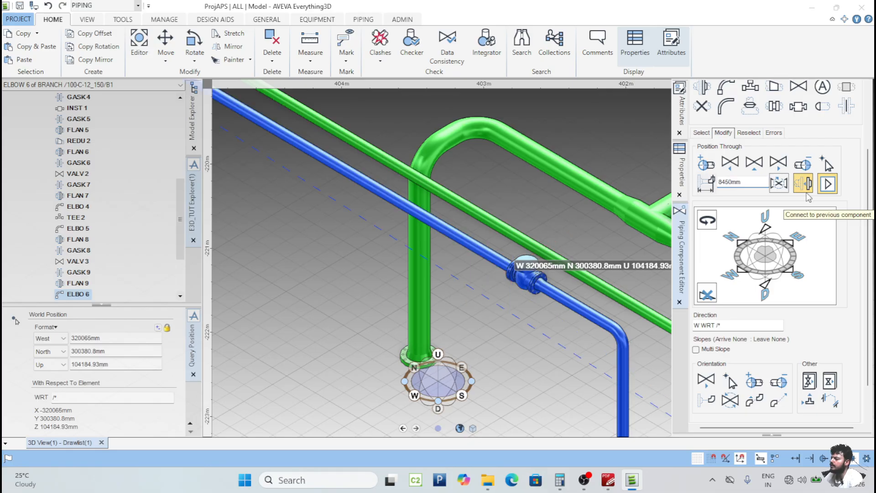
left_click(792, 242)
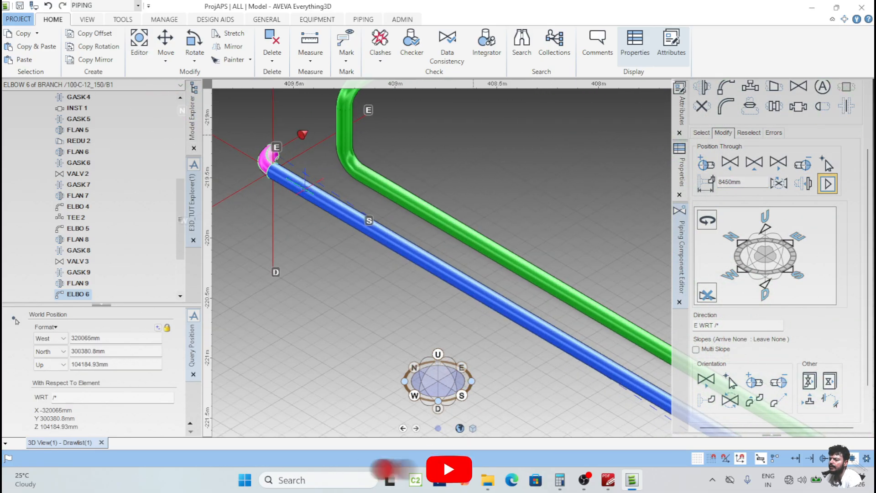
left_click(765, 228)
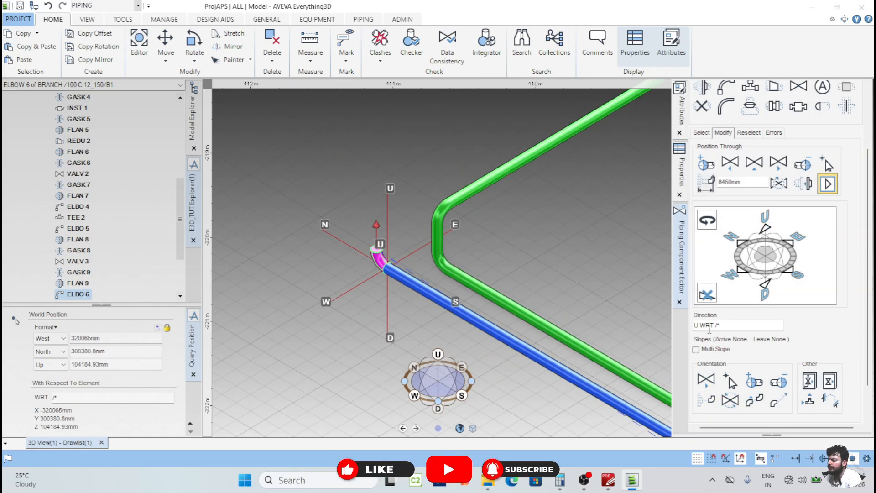
Read the riser's elevations on the isometric in PDF-XChange Editor and subtract 104290 from 104937 in Calculator.
left_click(608, 479)
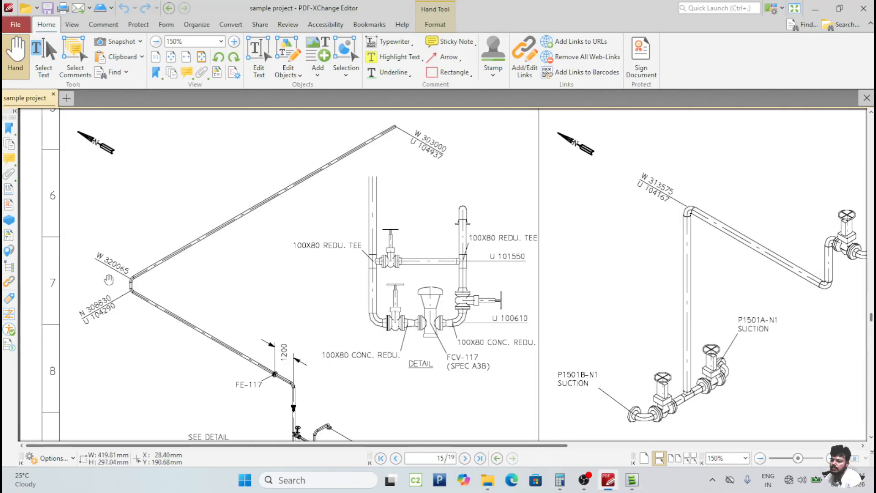
scroll(129, 291, "up", 1, "ctrl")
left_click_drag(215, 289, 254, 318)
scroll(245, 312, "down", 1, "ctrl")
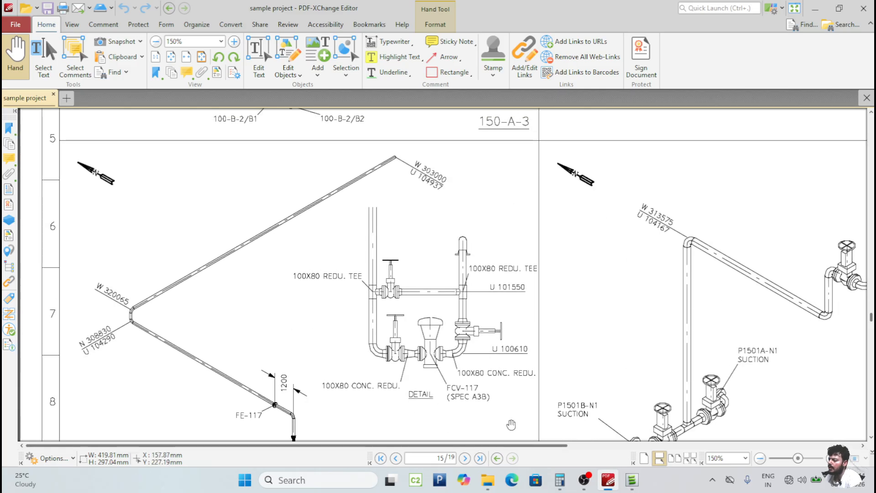
left_click(560, 481)
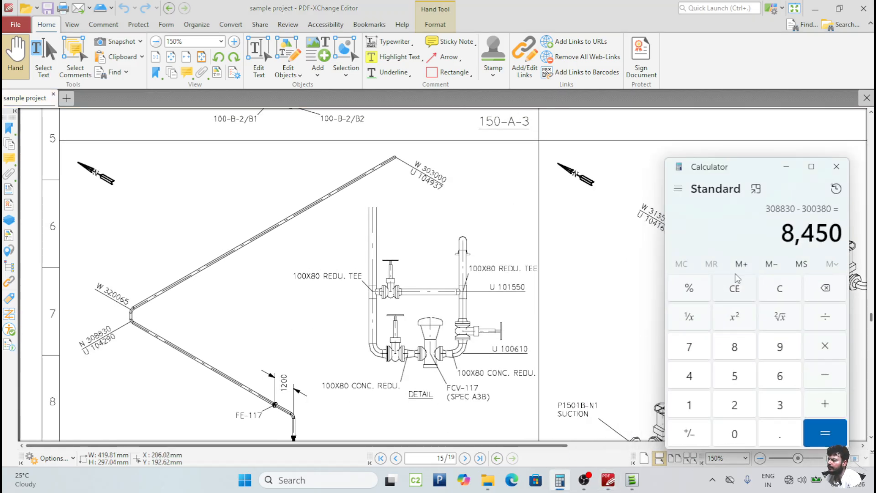
left_click(792, 294)
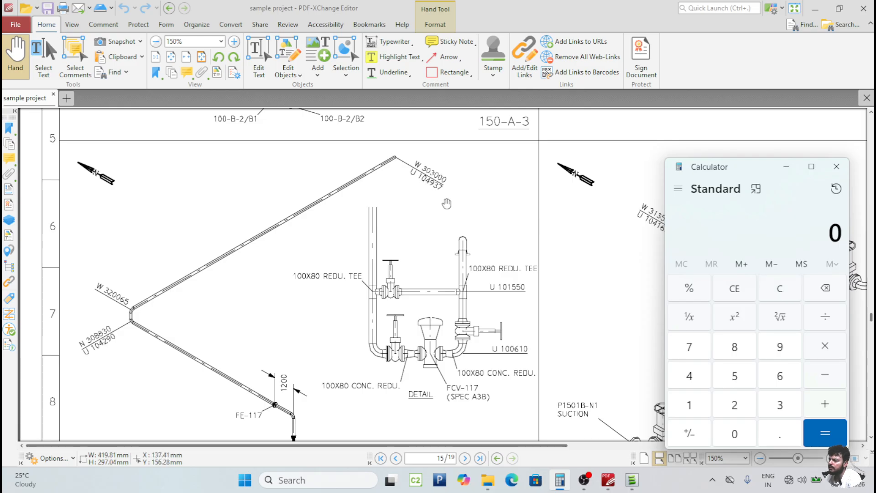
type("1,04,")
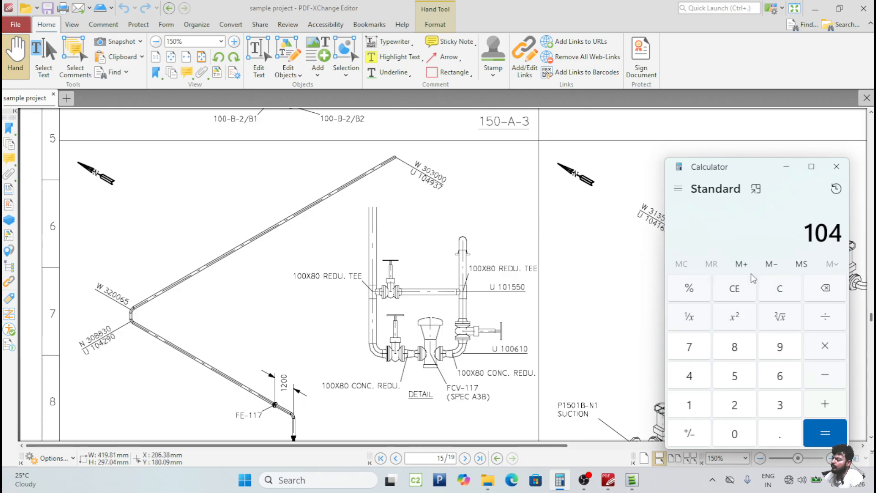
type("937")
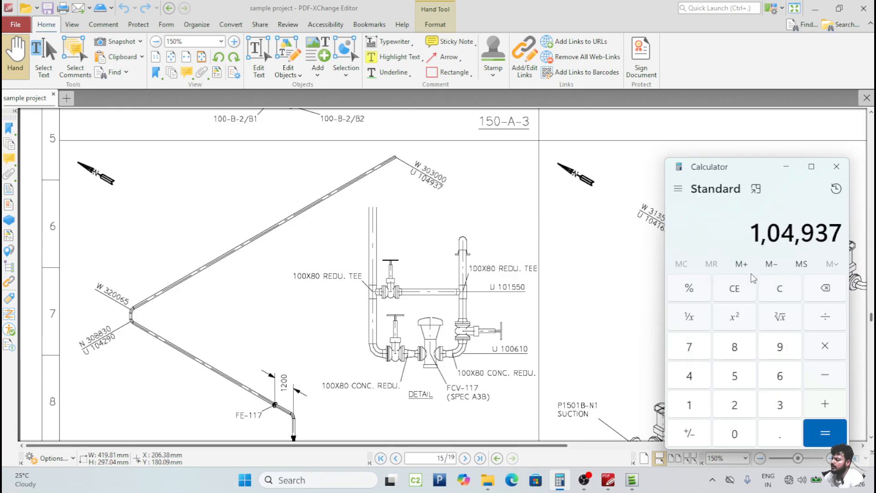
key("minus")
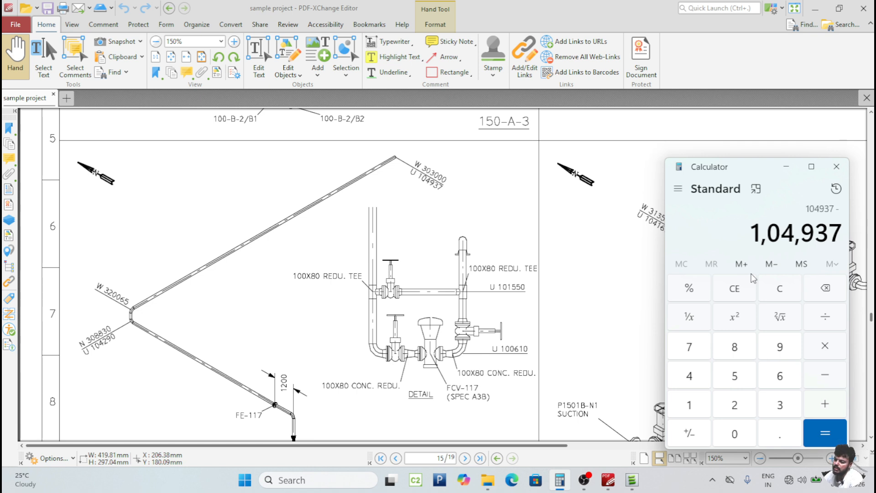
type("1,04,")
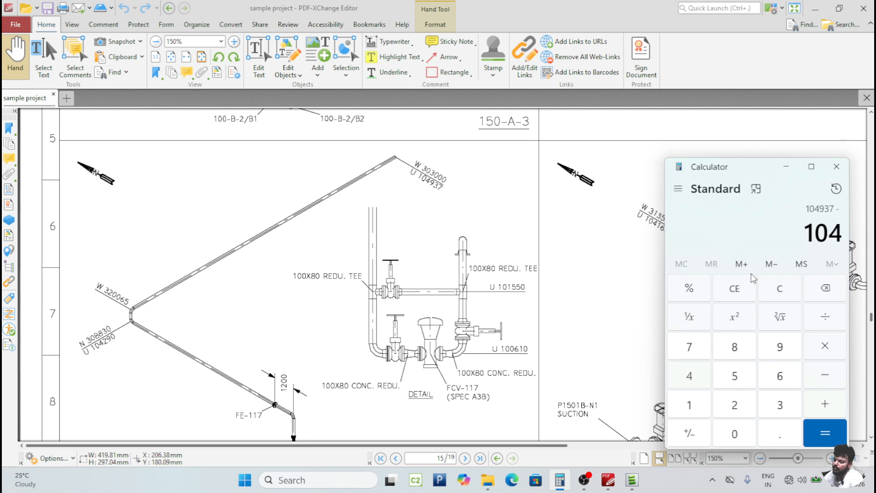
type("290")
key("Return")
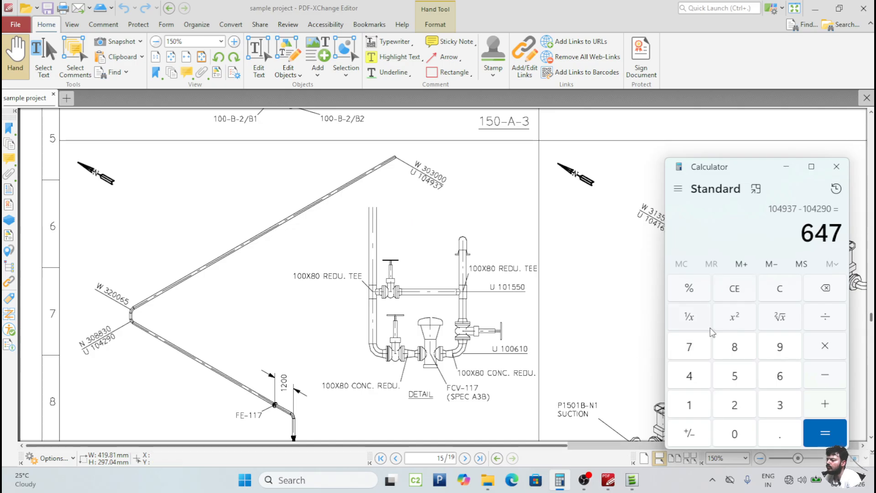
Back in AVEVA E3D, copy elbow 6, position the copy 647 mm from it and orient its leave direction to East.
left_click(632, 479)
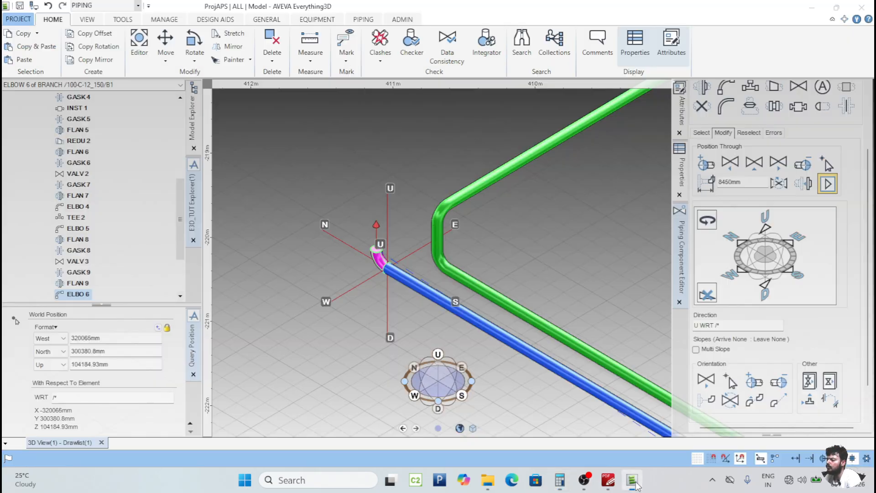
left_click(779, 183)
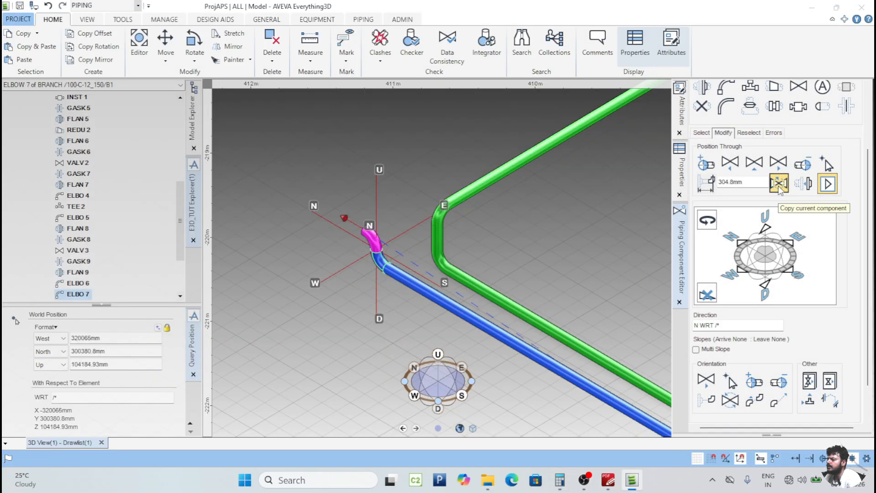
left_click(723, 182)
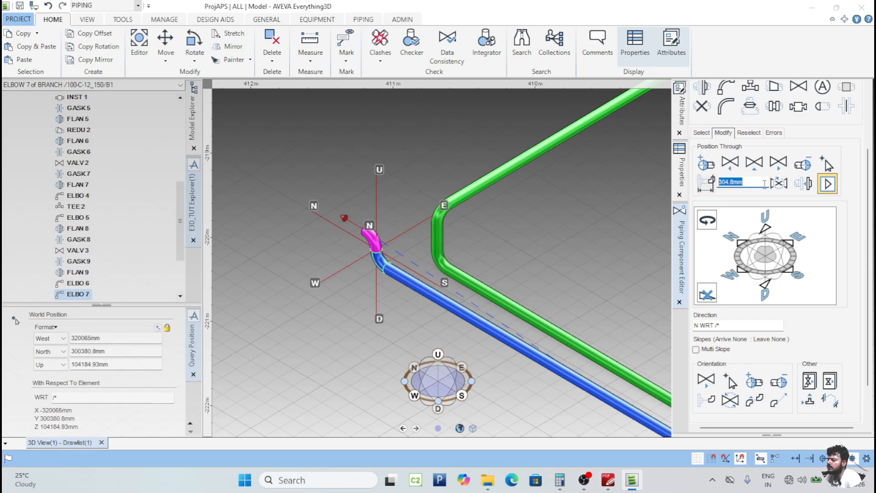
type("647")
key("Return")
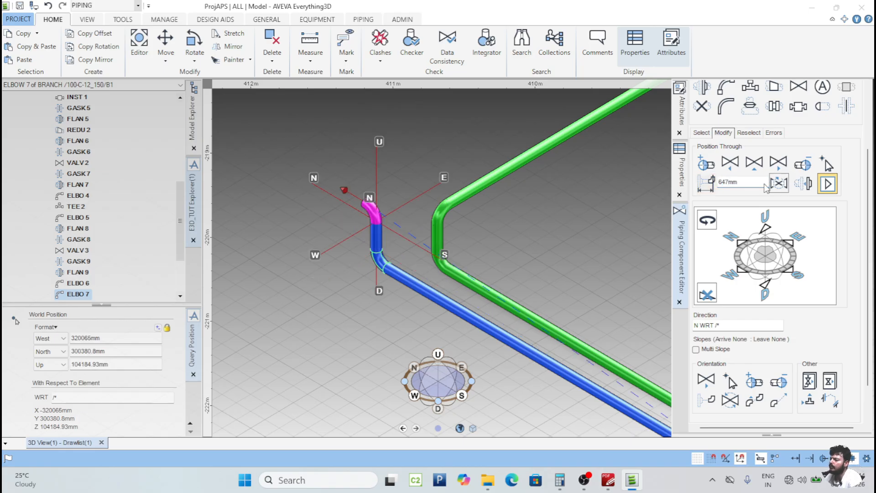
left_click(797, 236)
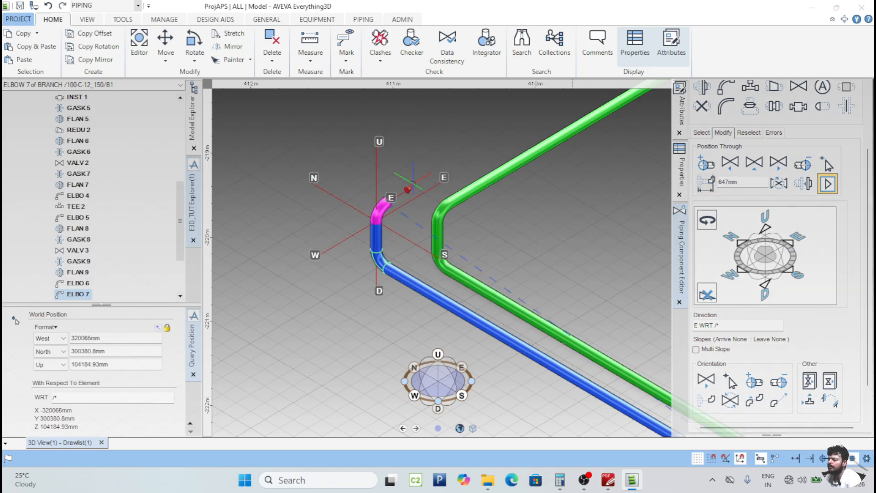
Check the pipe's final run on the isometric, then create a KCW cap (ANSI B16.9 BW SCH40) after elbow 7 in AVEVA E3D.
scroll(641, 357, "down", 3)
scroll(641, 358, "down", 3)
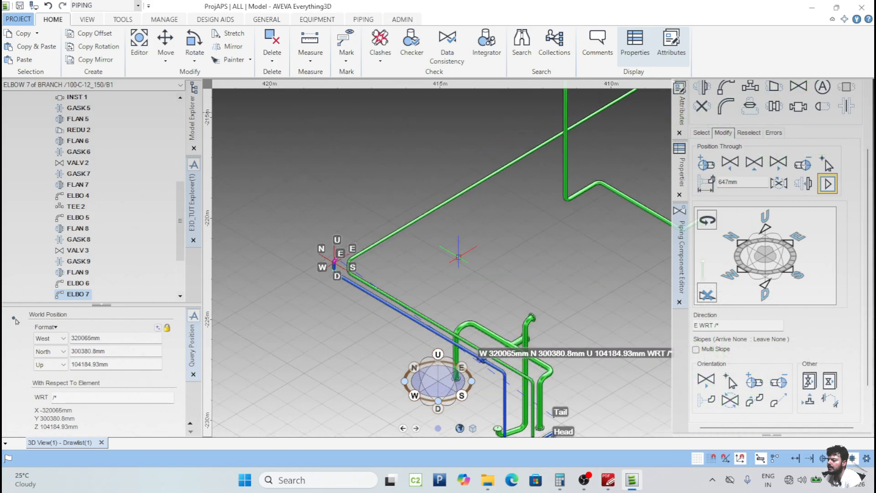
left_click(611, 479)
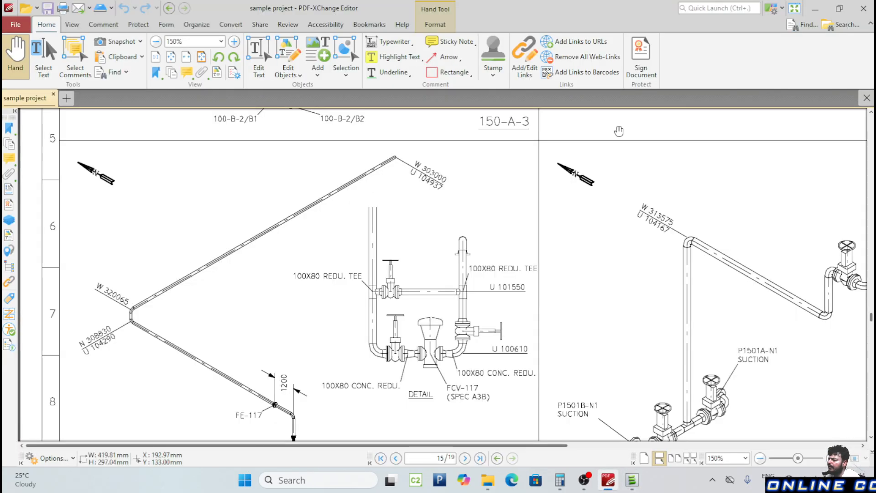
left_click(637, 485)
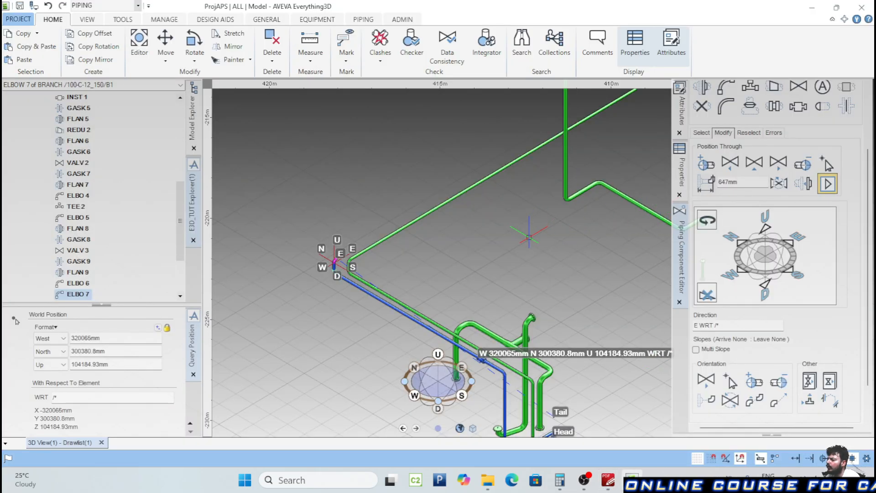
scroll(785, 199, "up", 3)
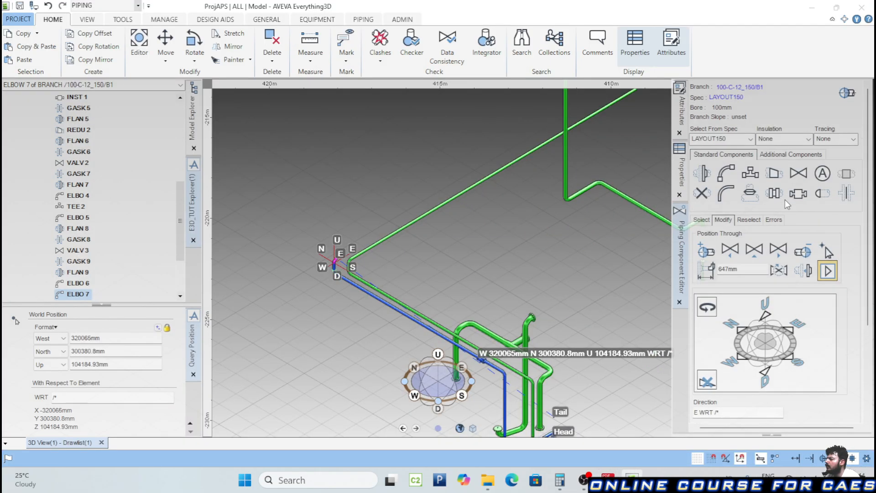
left_click(822, 194)
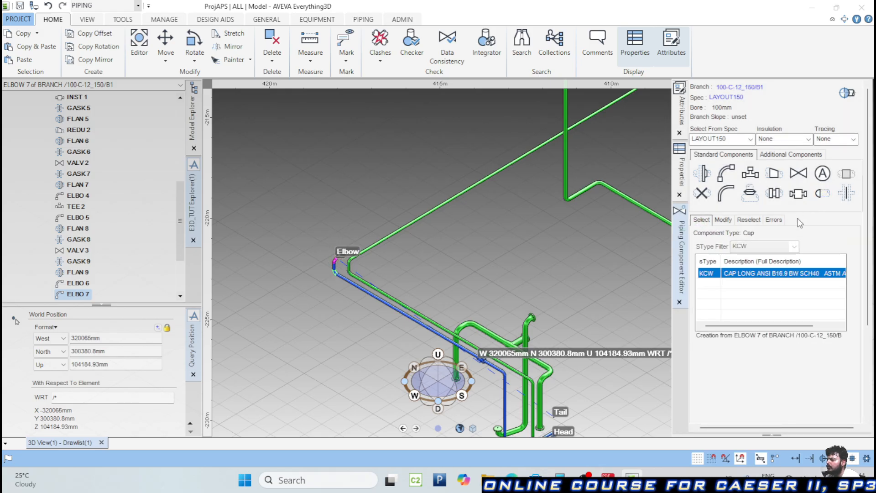
scroll(750, 353, "down", 3)
left_click(765, 316)
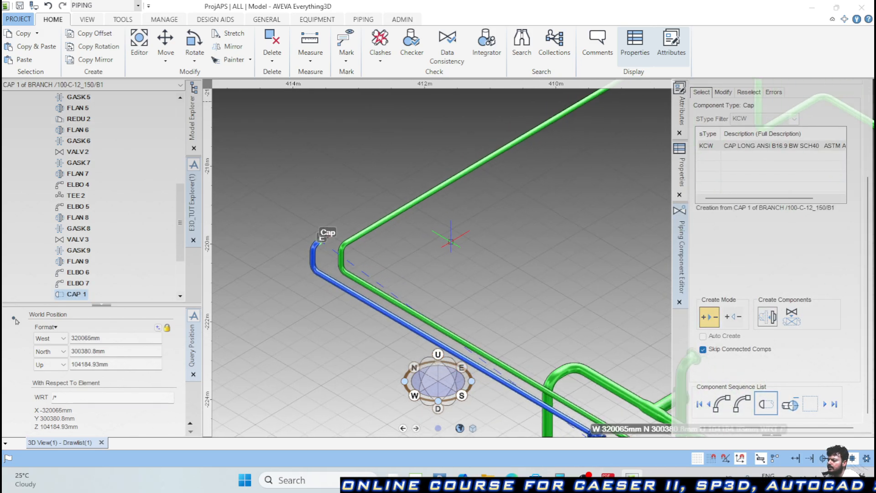
Switch to the isometric in PDF-XChange Editor and read the west coordinates of the pipe's final run.
scroll(450, 241, "down", 2)
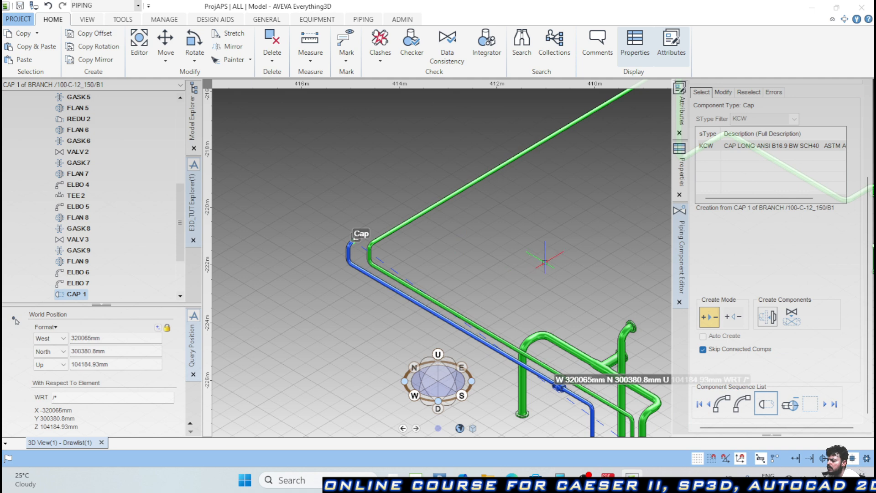
left_click(607, 476)
scroll(416, 230, "up", 1)
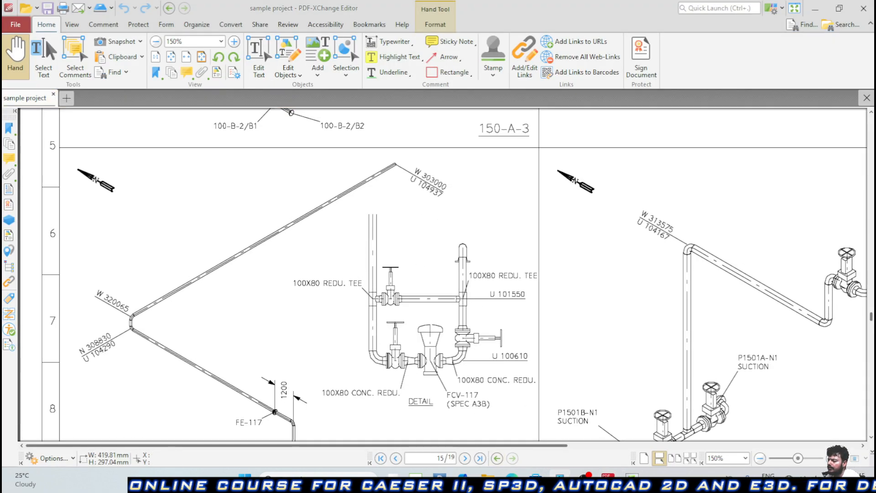
Subtract the west coordinates of the final run in Calculator: 303000 minus 320065.
left_click(535, 476)
left_click(783, 287)
type("303000 - ")
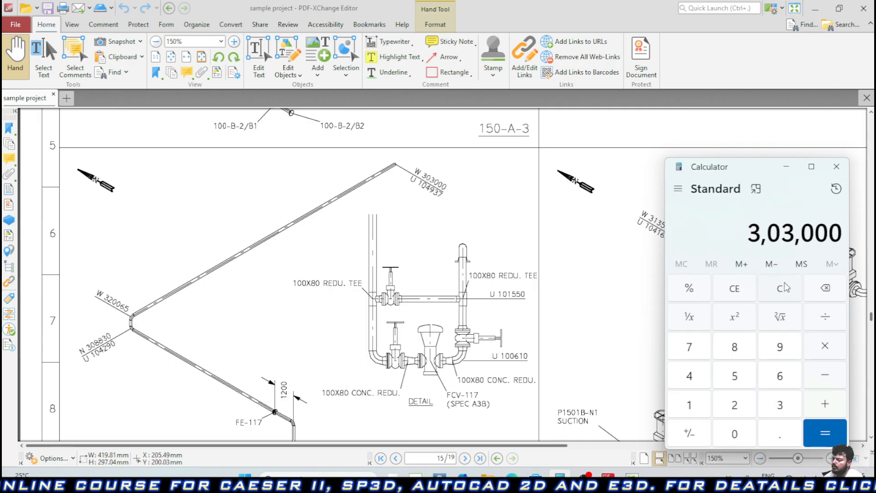
type("32")
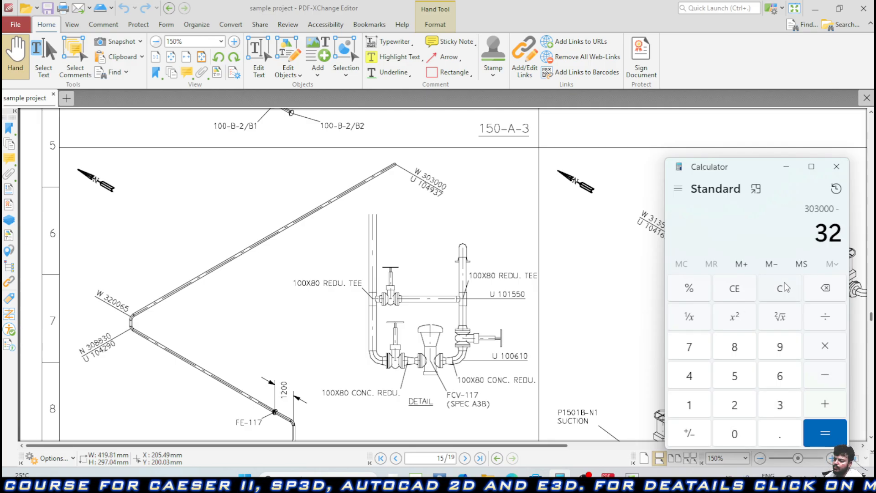
type("0065")
key("Return")
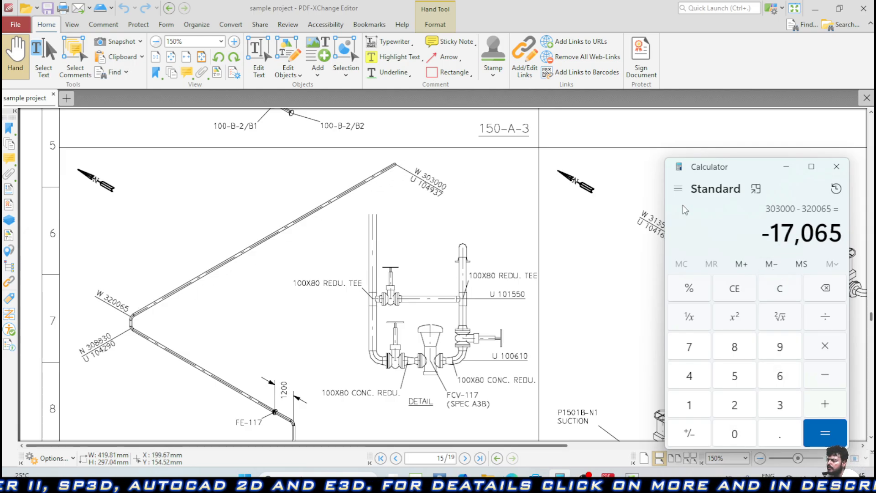
Switch back to AVEVA E3D and position the cap 17065 mm from elbow 7.
left_click(637, 477)
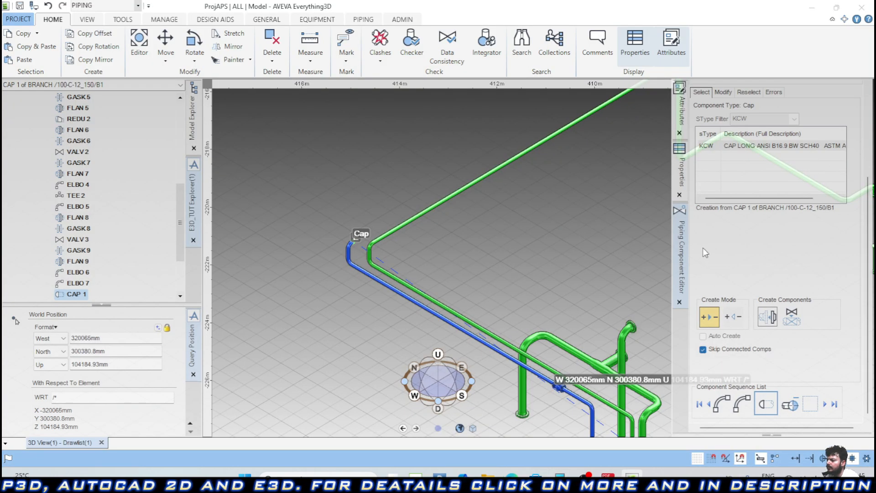
scroll(734, 263, "up", 1)
left_click(725, 157)
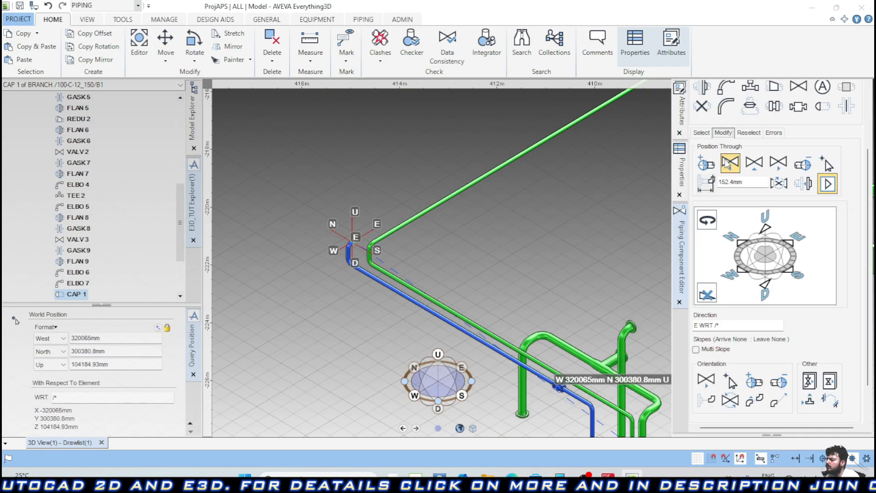
left_click(709, 186)
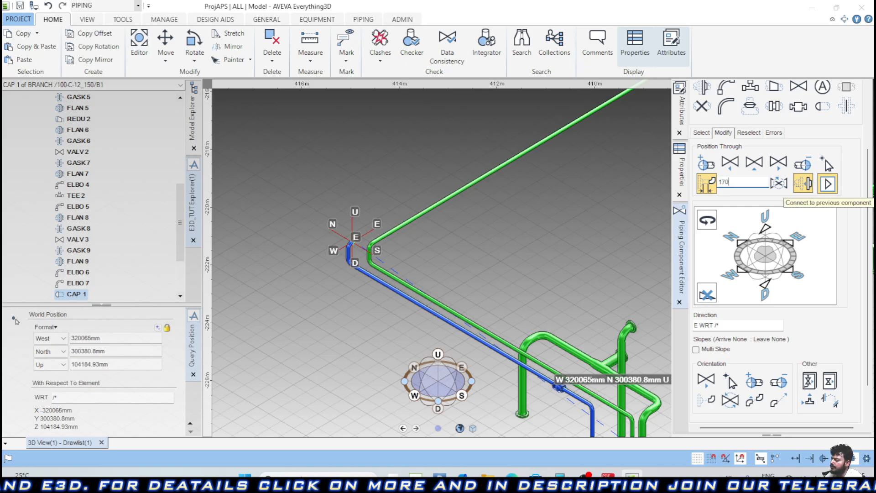
key("Return")
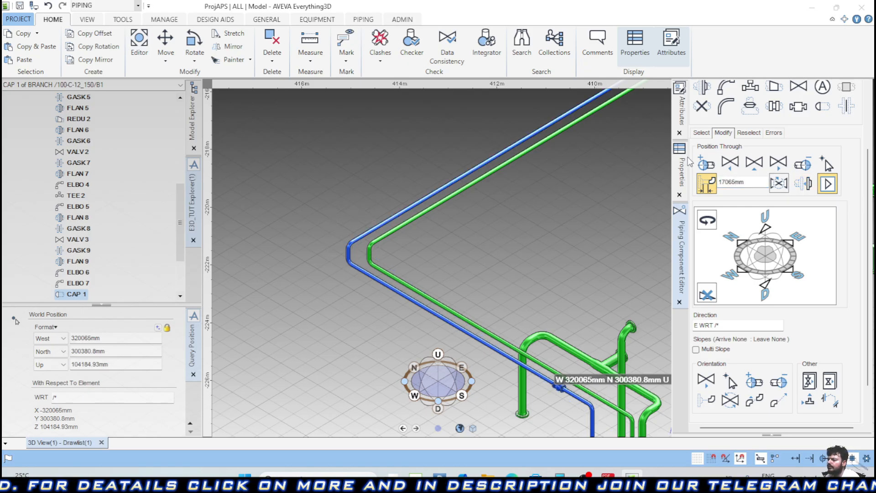
Open branch 100-C-12_150/B1 for modification and connect its tail to the last component, the cap.
scroll(621, 156, "down", 3)
scroll(485, 186, "up", 10)
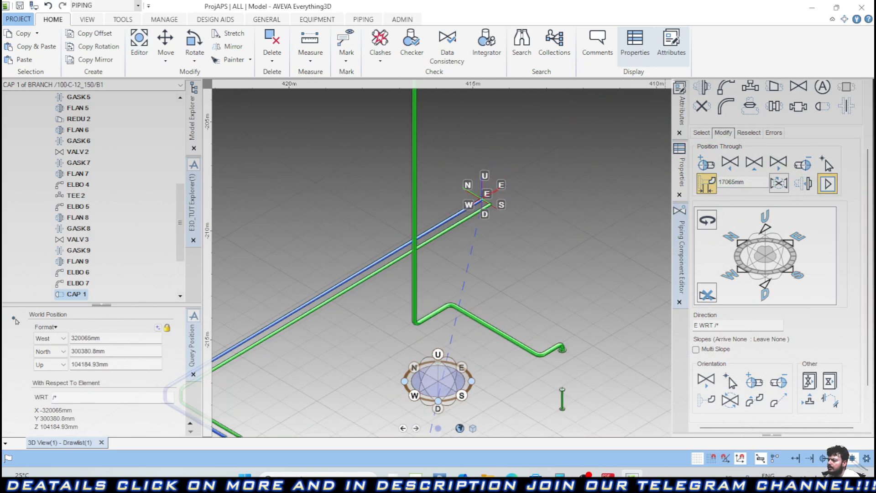
scroll(503, 228, "down", 2)
middle_click_drag(512, 299, 478, 313)
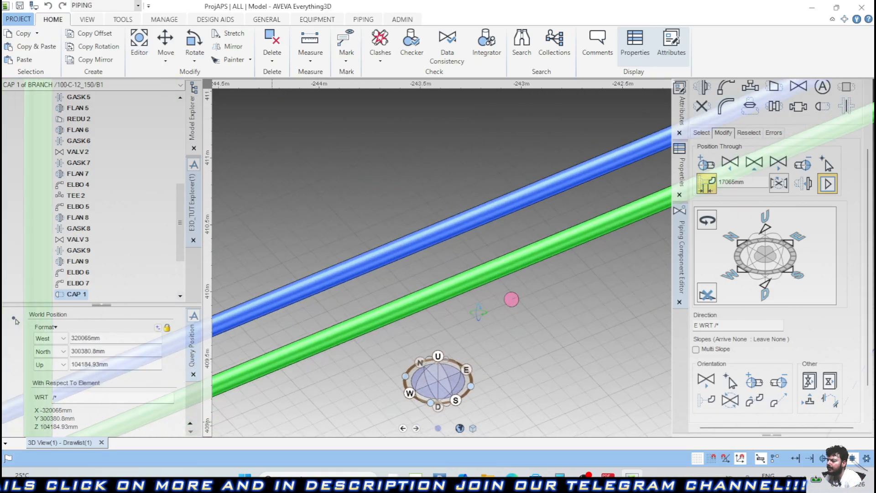
scroll(494, 307, "down", 4)
scroll(554, 292, "down", 1)
middle_click_drag(555, 293, 468, 338)
scroll(812, 261, "up", 2)
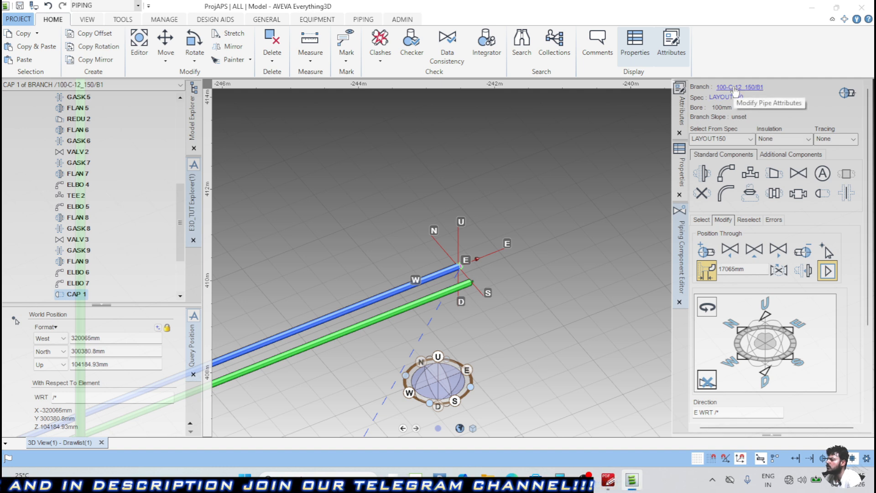
left_click(734, 87)
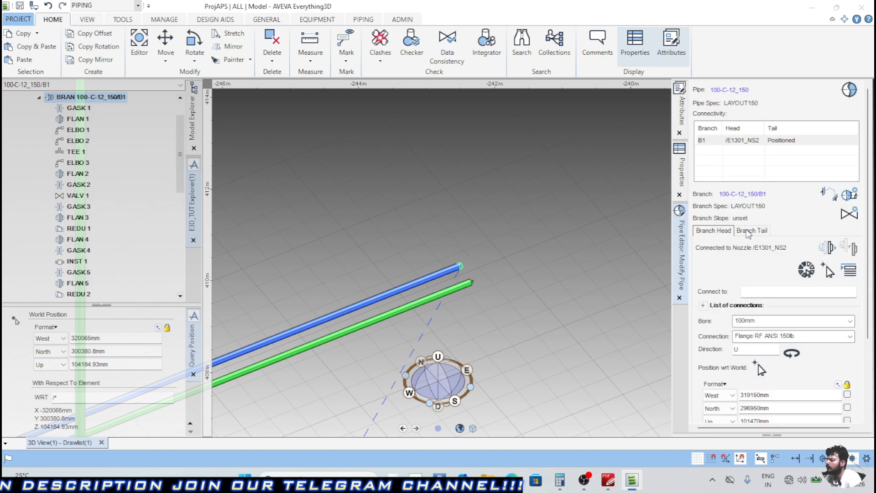
left_click(748, 232)
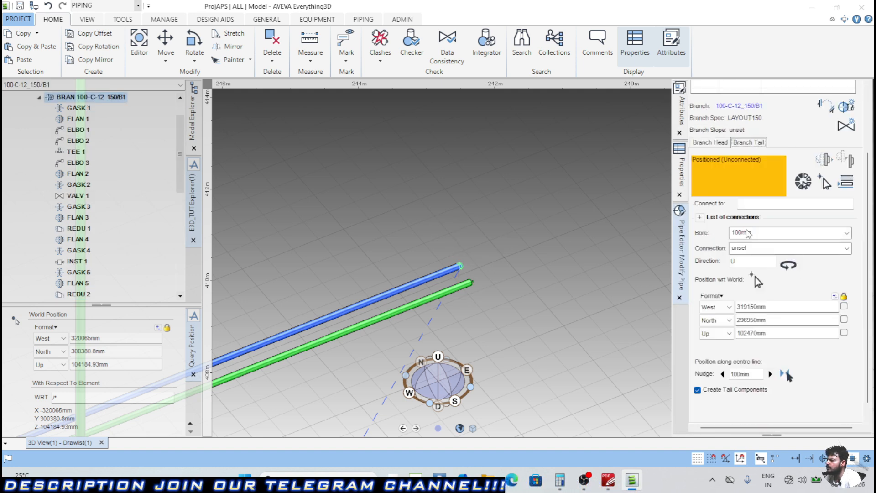
left_click(845, 182)
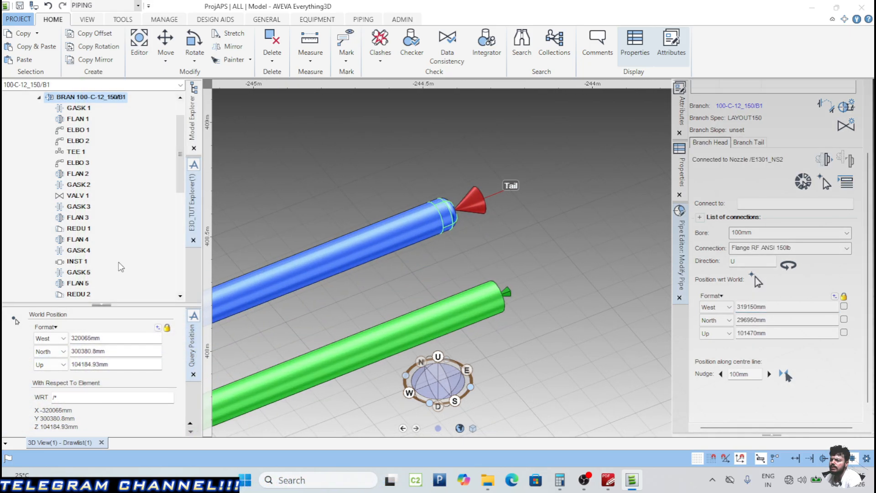
Delete CAP 1 from the end of branch 100-C-12_150/B1.
scroll(109, 270, "down", 8)
left_click(76, 228)
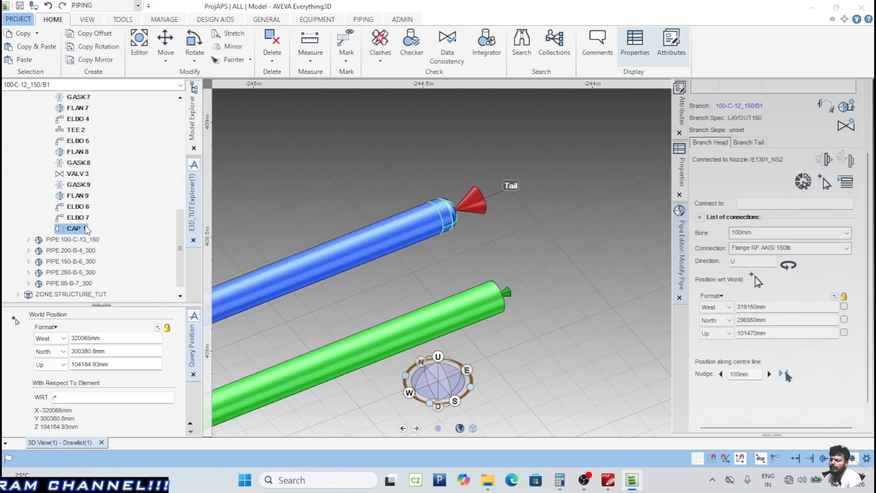
right_click(82, 228)
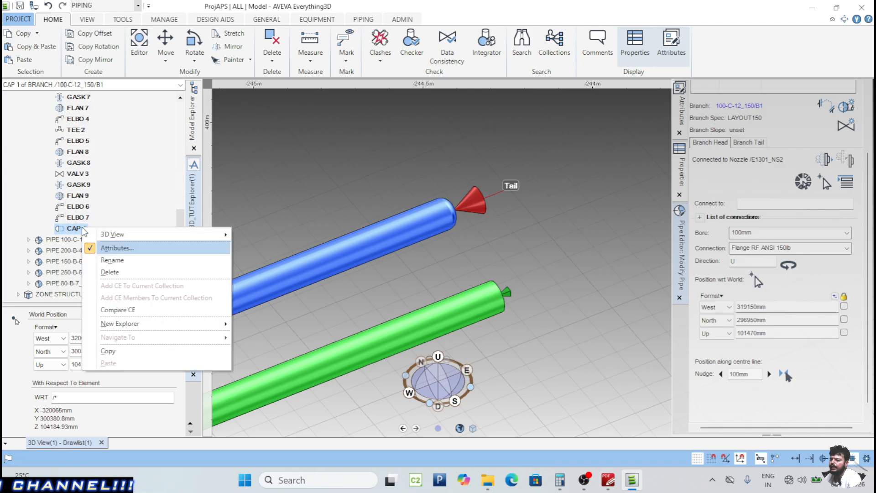
left_click(120, 273)
Inspect the routed branch, then examine the isometric's 100X80 reducing tees and bypass around FCV-117 in PDF-XChange Editor.
scroll(500, 213, "down", 3)
scroll(499, 213, "down", 9)
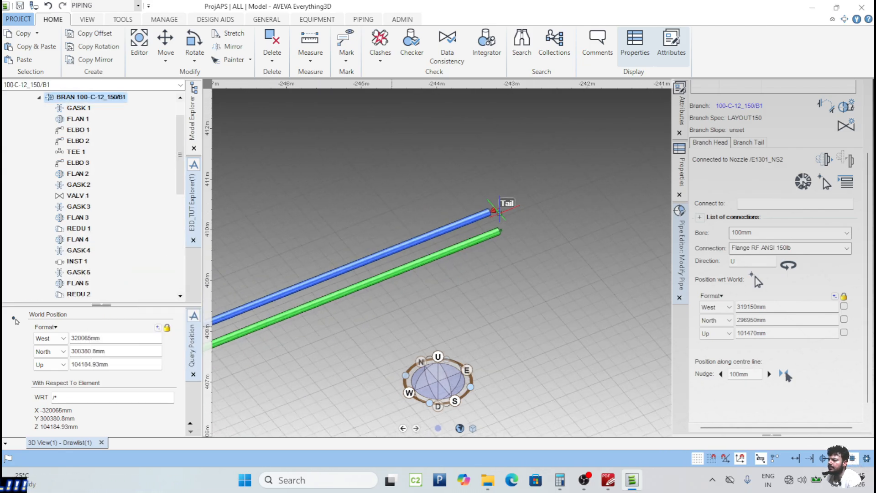
scroll(430, 269, "down", 1)
middle_click_drag(431, 277, 445, 200)
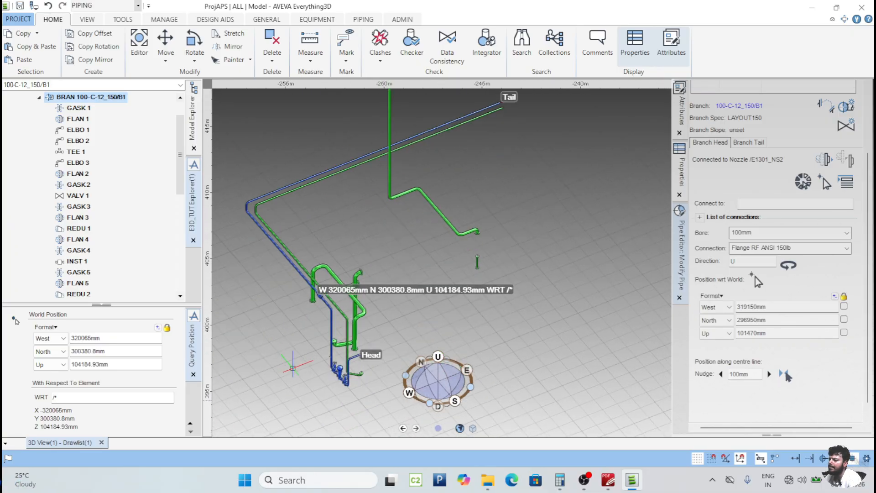
scroll(465, 297, "up", 5)
scroll(465, 297, "up", 6)
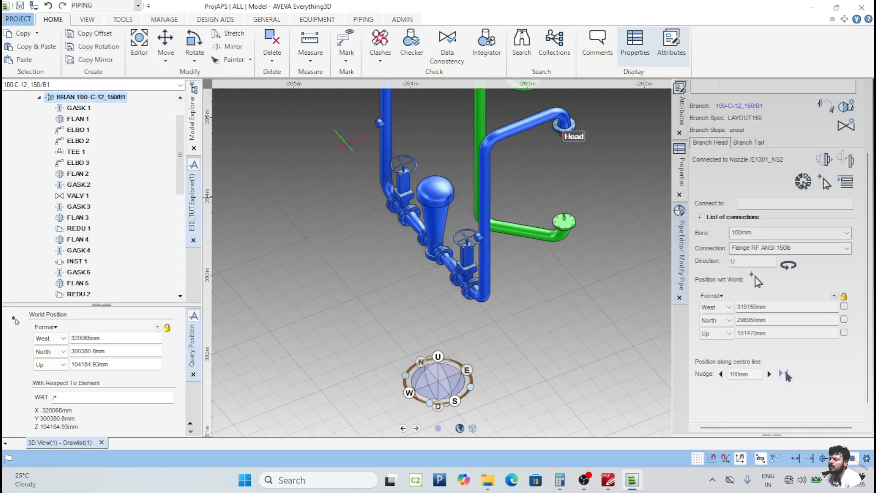
left_click(608, 479)
scroll(465, 337, "down", 1)
scroll(465, 338, "down", 1)
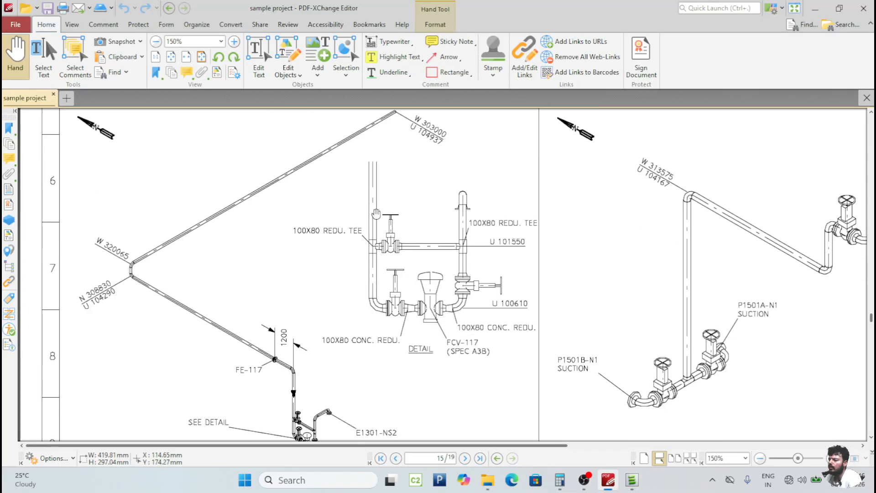
left_click_drag(456, 252, 381, 255)
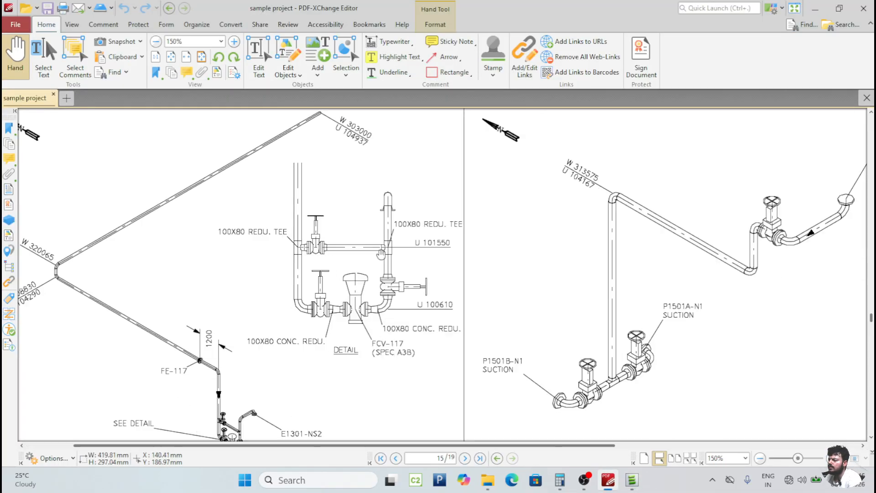
left_click_drag(361, 218, 383, 227)
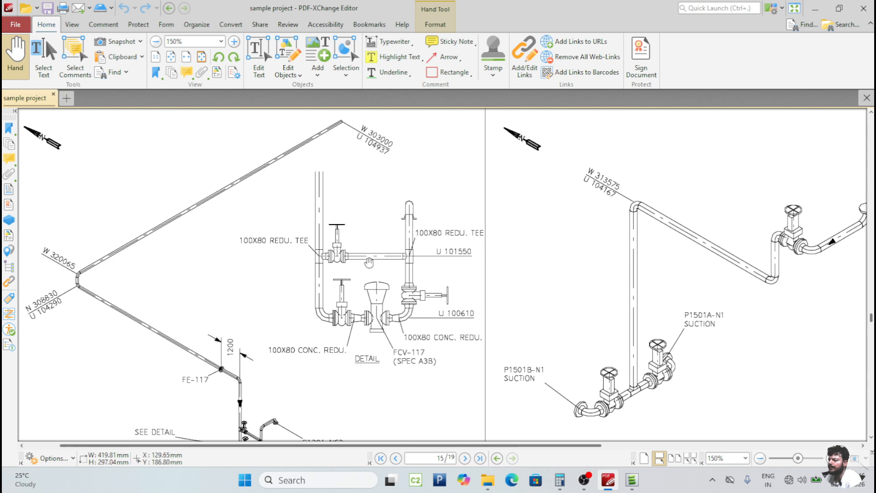
scroll(370, 257, "down", 2, "ctrl")
scroll(320, 337, "down", 2)
scroll(252, 375, "up", 4, "ctrl")
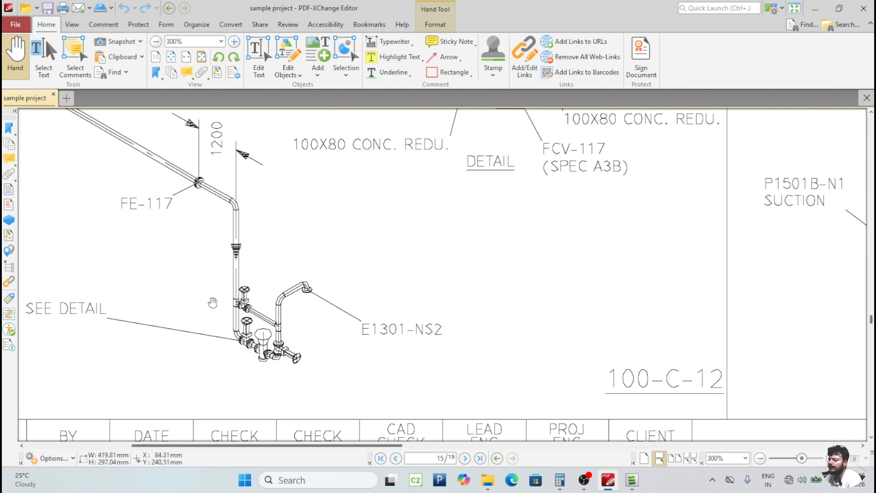
Back in AVEVA E3D, create a second branch in pipe 100-C-12_150 and connect its head to TEE 1.
left_click(630, 481)
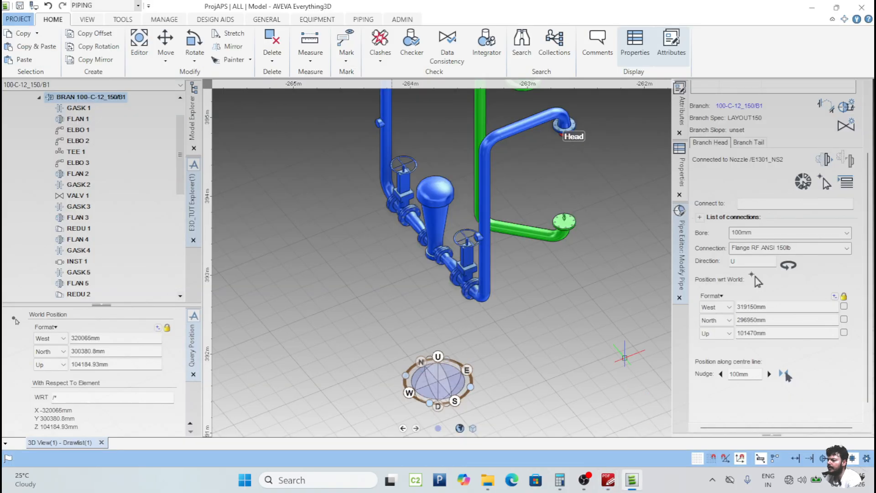
scroll(803, 237, "up", 5)
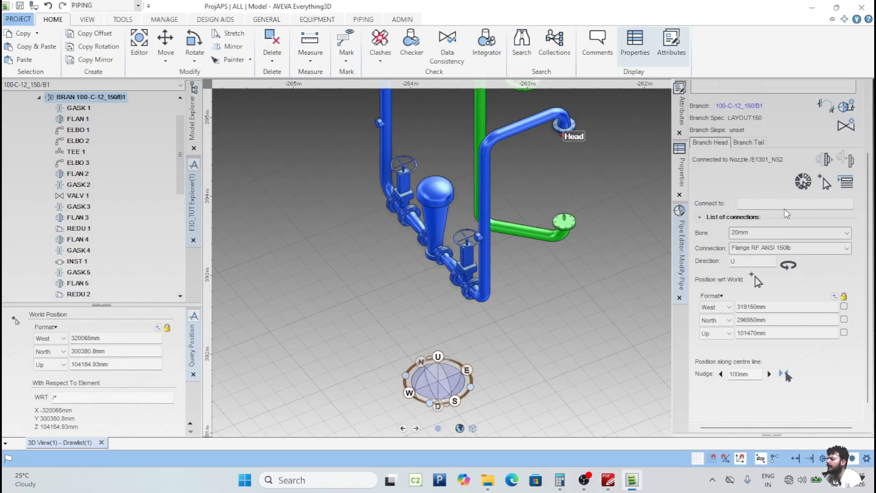
left_click(847, 109)
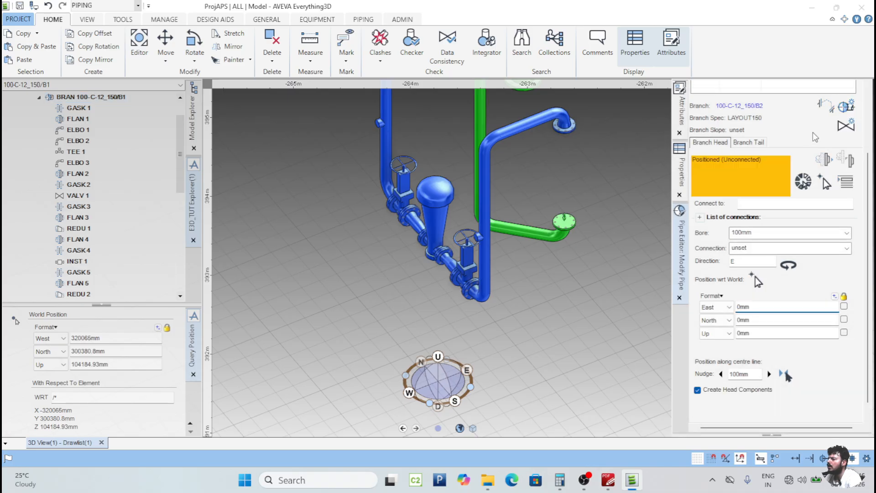
left_click(829, 189)
scroll(481, 247, "up", 5)
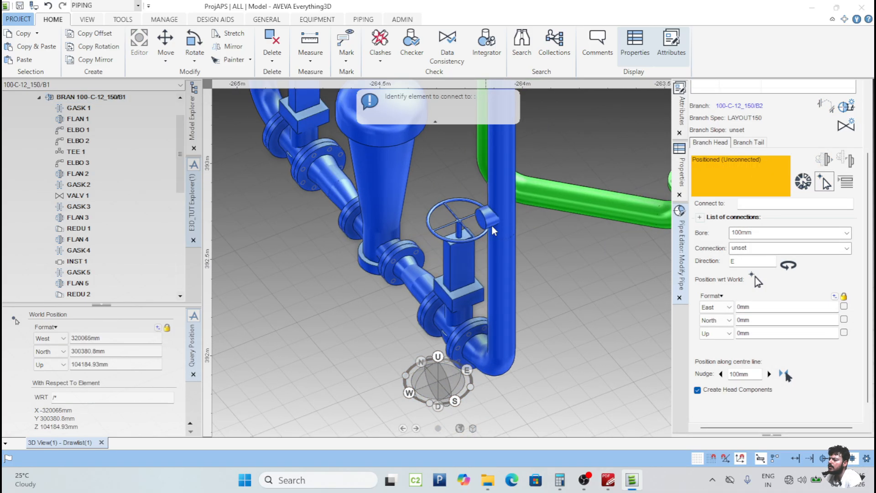
left_click(478, 218)
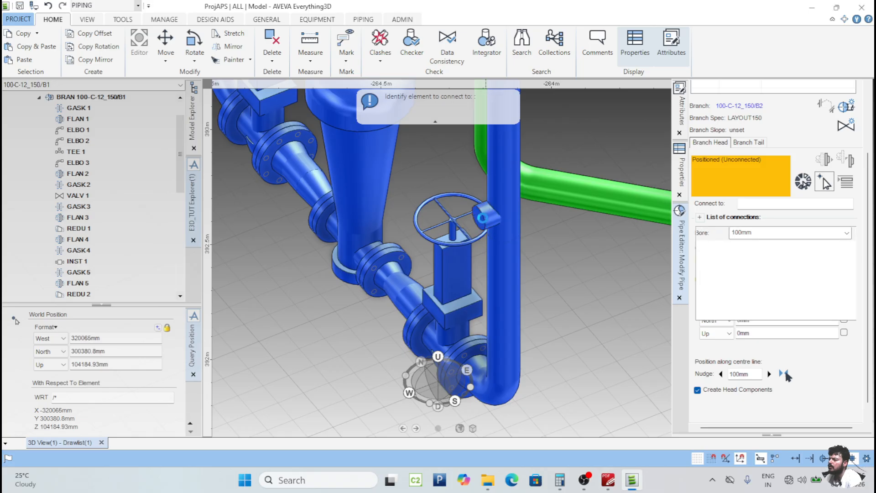
scroll(477, 219, "down", 3)
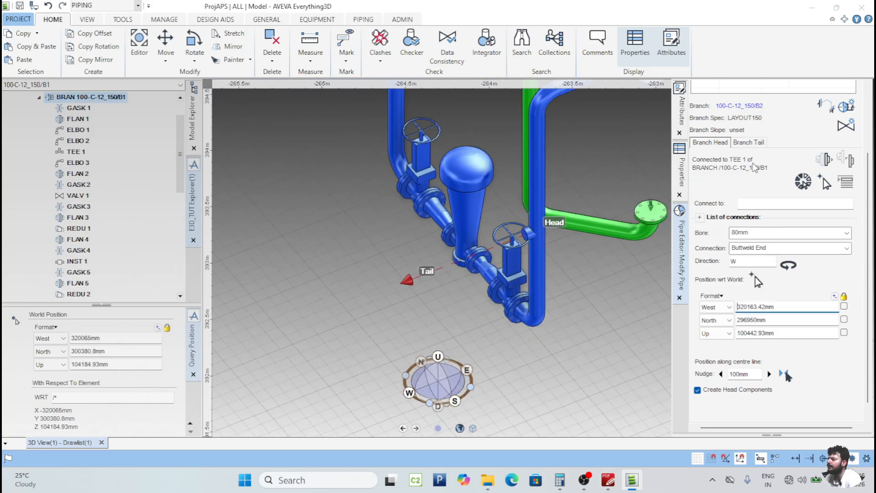
Connect the tail of branch 100-C-12_150/B2 to TEE 2 on the opposite riser.
left_click(754, 143)
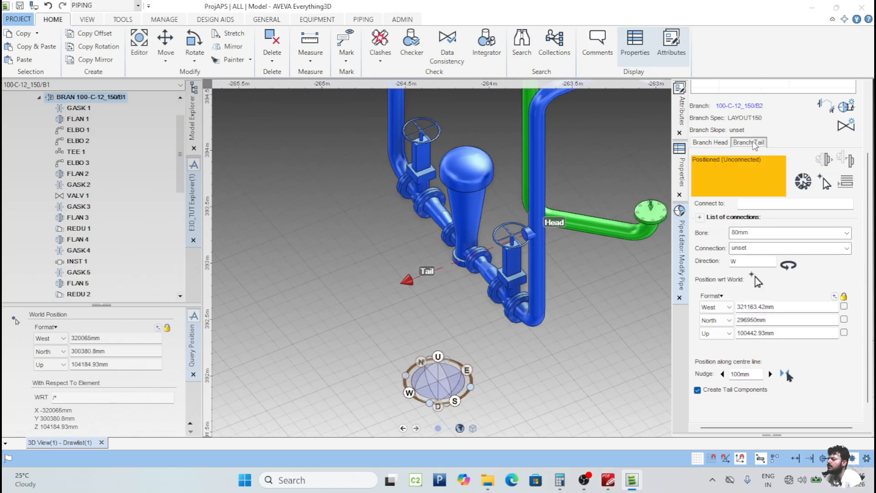
left_click(825, 184)
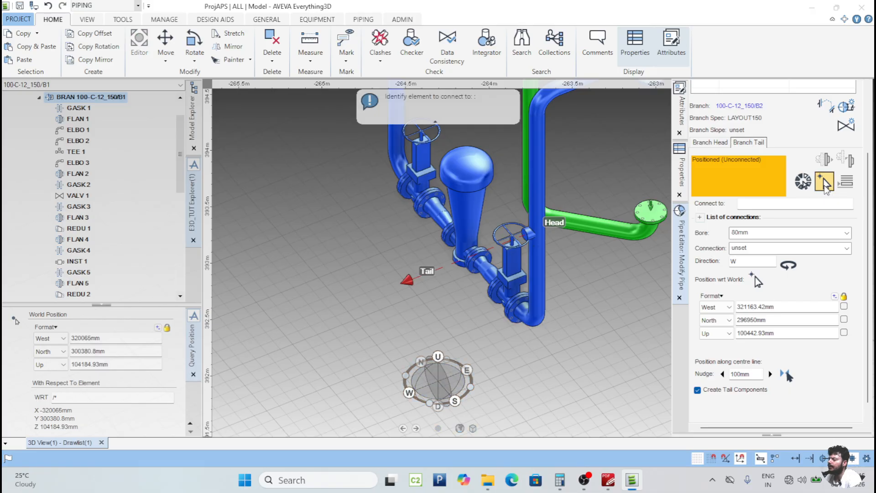
scroll(602, 281, "down", 2)
scroll(520, 208, "up", 3)
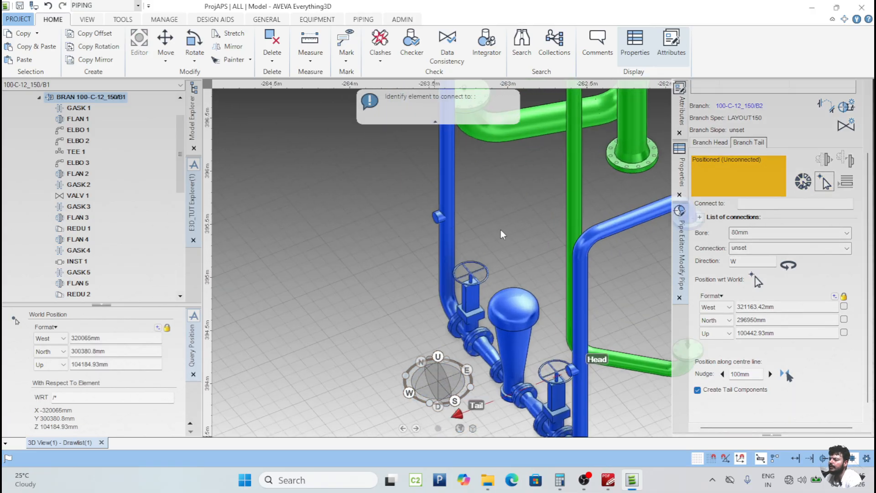
left_click(412, 214)
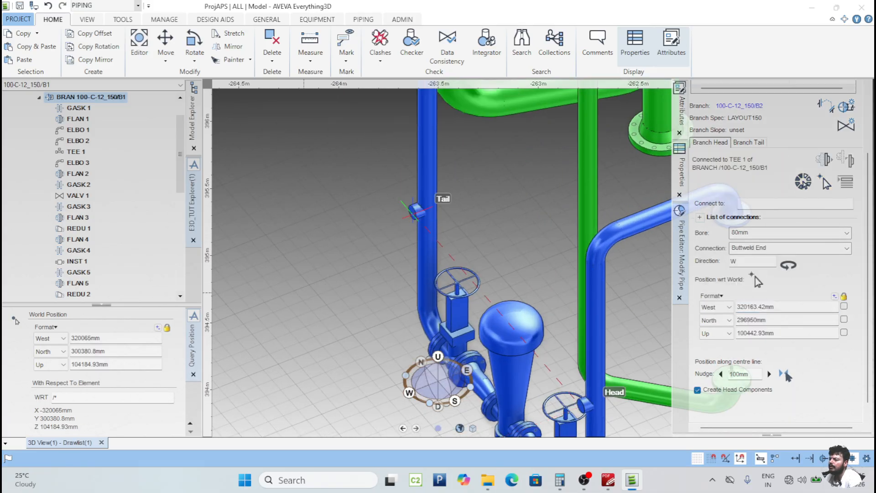
scroll(480, 214, "down", 3)
scroll(574, 243, "down", 1)
middle_click_drag(590, 257, 542, 250)
Check the bypass run between the tees on the isometric in PDF-XChange Editor, then return to AVEVA E3D.
left_click(608, 479)
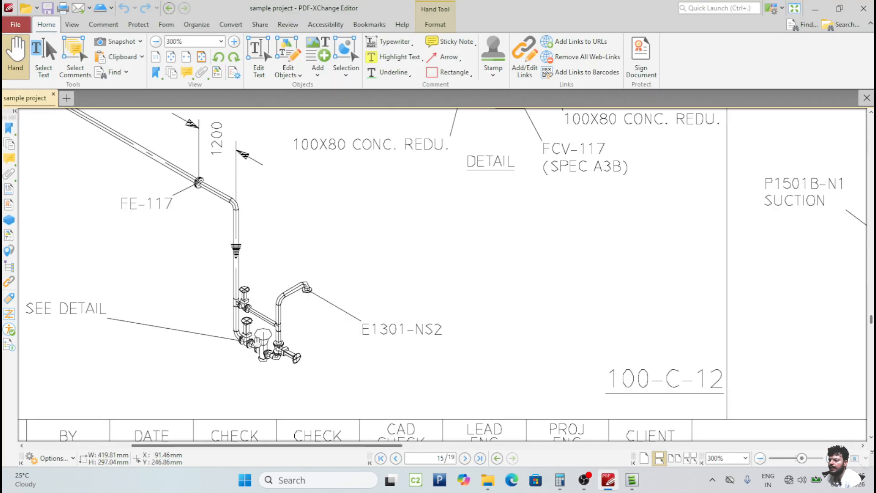
left_click(632, 480)
scroll(494, 275, "up", 2)
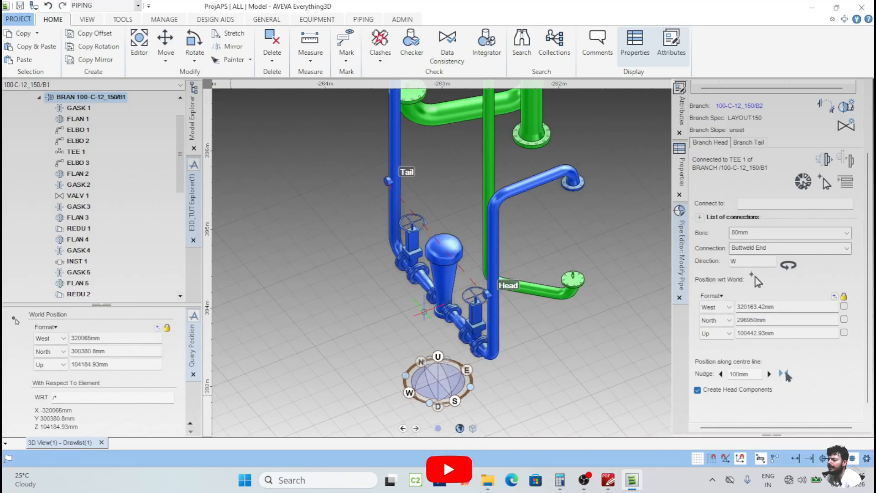
scroll(769, 232, "up", 2)
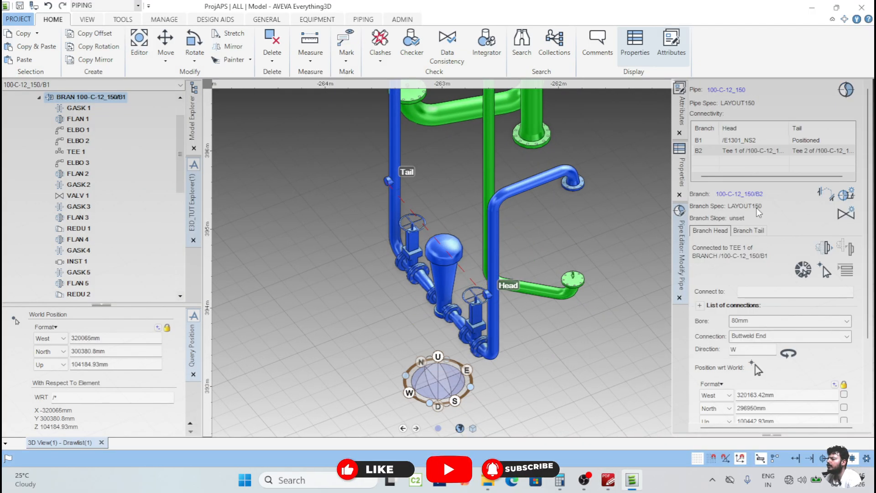
Create an EL90 90-degree long radius elbow at the head of branch 100-C-12_150/B2.
left_click(825, 249)
scroll(812, 292, "down", 2)
scroll(854, 205, "up", 2)
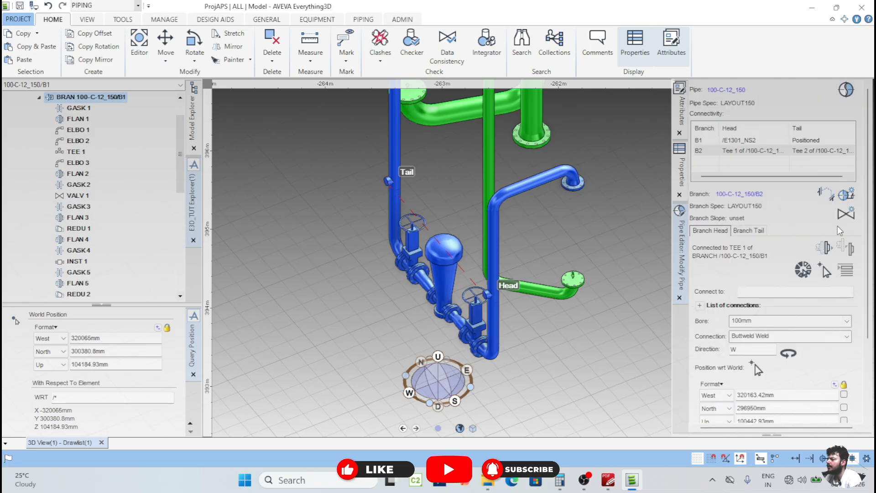
left_click(845, 214)
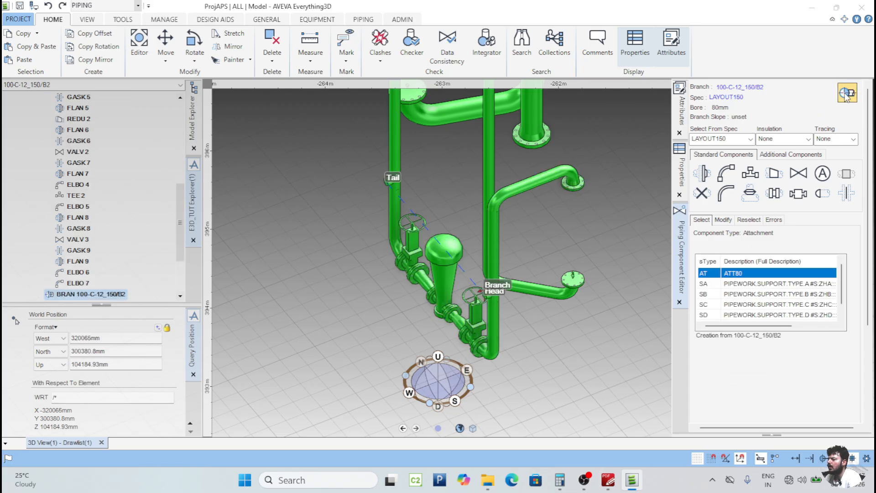
left_click(727, 174)
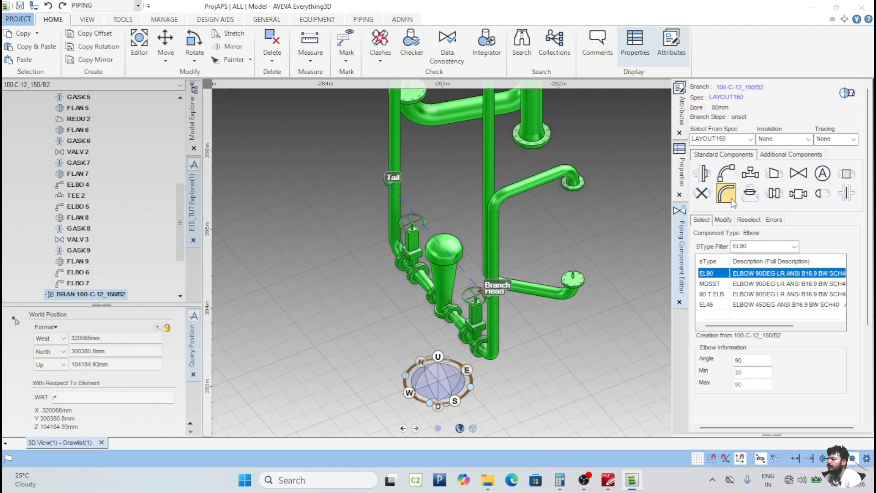
left_click(762, 247)
left_click(740, 273)
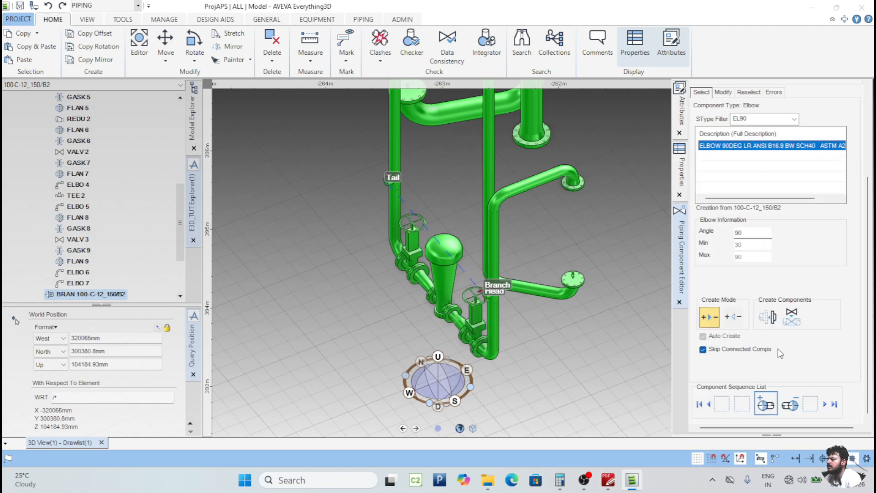
left_click(767, 316)
scroll(527, 291, "up", 4)
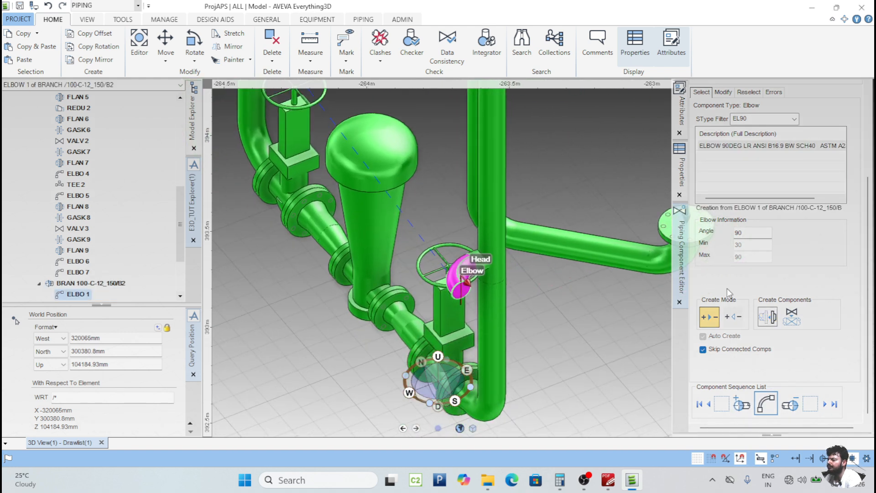
Turn the new elbow's outlet to north and set its distance from the branch head to 500 mm.
scroll(765, 230, "up", 2)
left_click(725, 157)
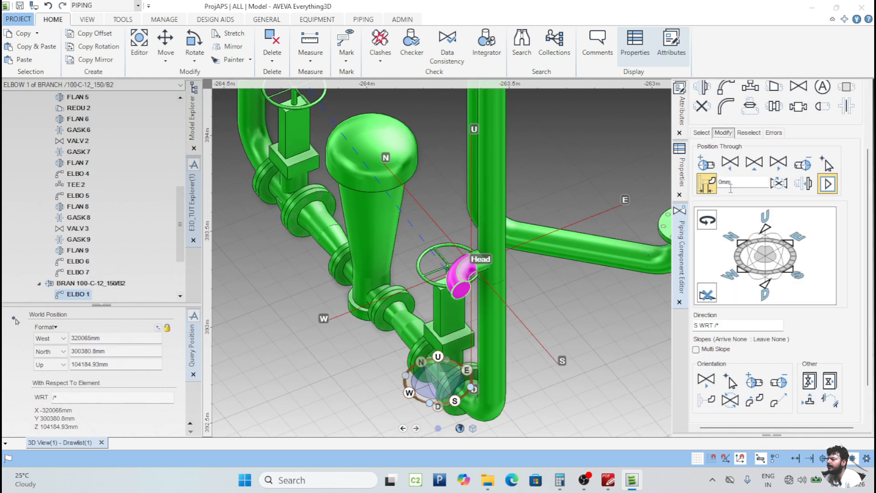
left_click(742, 246)
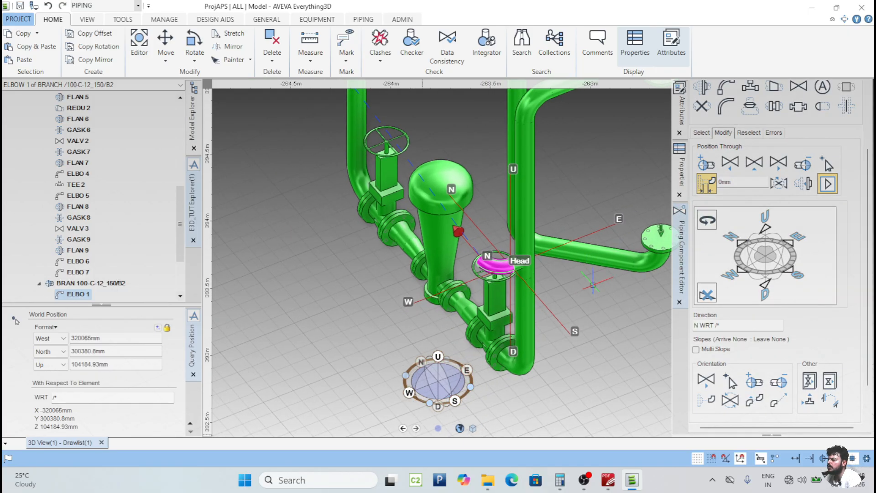
left_click(741, 183)
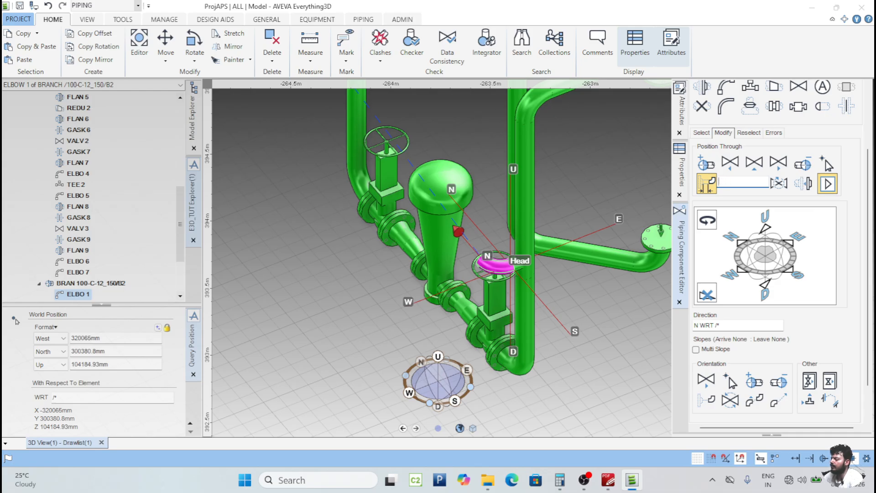
key("Return")
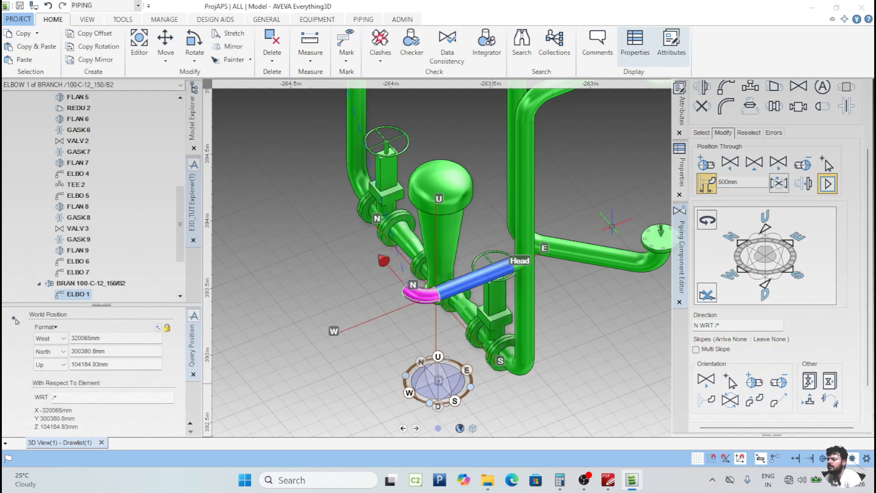
mouse_move(508, 312)
middle_mouse_down()
mouse_move(490, 336)
mouse_move(494, 273)
mouse_move(514, 330)
mouse_move(495, 384)
mouse_move(499, 335)
middle_mouse_up()
middle_click_drag(498, 278, 510, 348)
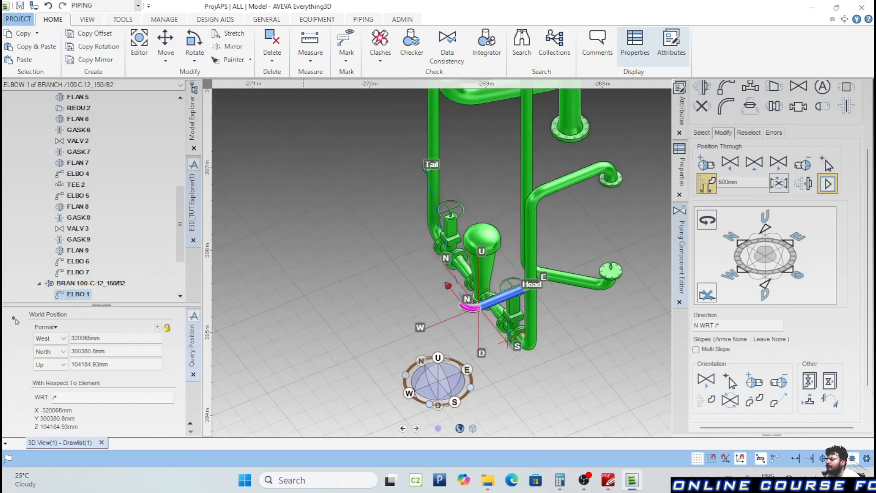
scroll(507, 340, "up", 3)
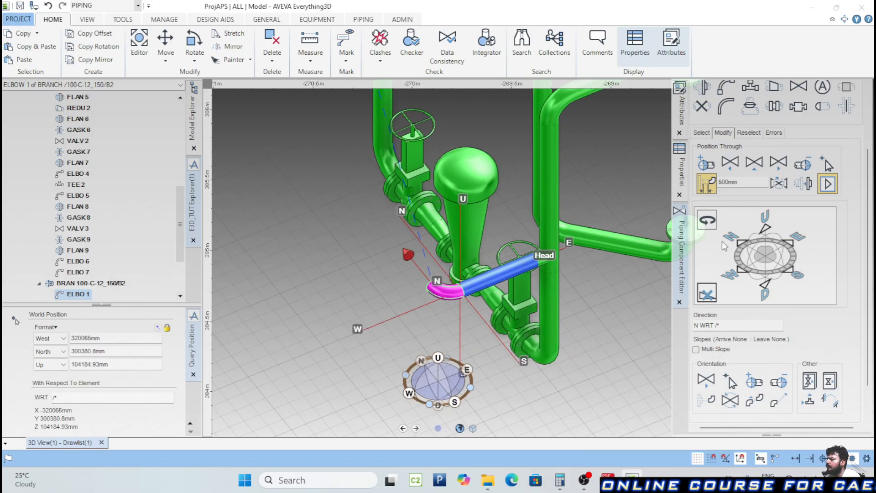
Create a WN #150 RF flange after the elbow with automatic component creation turned off.
scroll(743, 212, "up", 3)
left_click(701, 173)
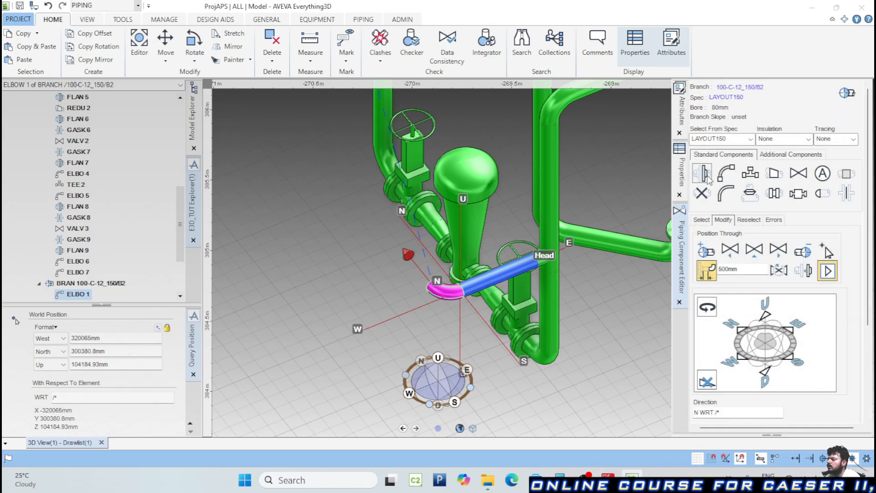
left_click(762, 247)
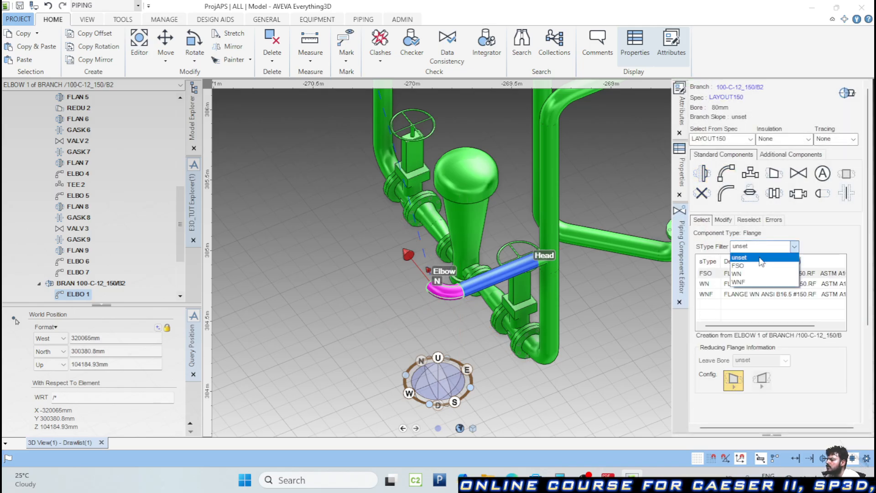
left_click(749, 272)
left_click(747, 274)
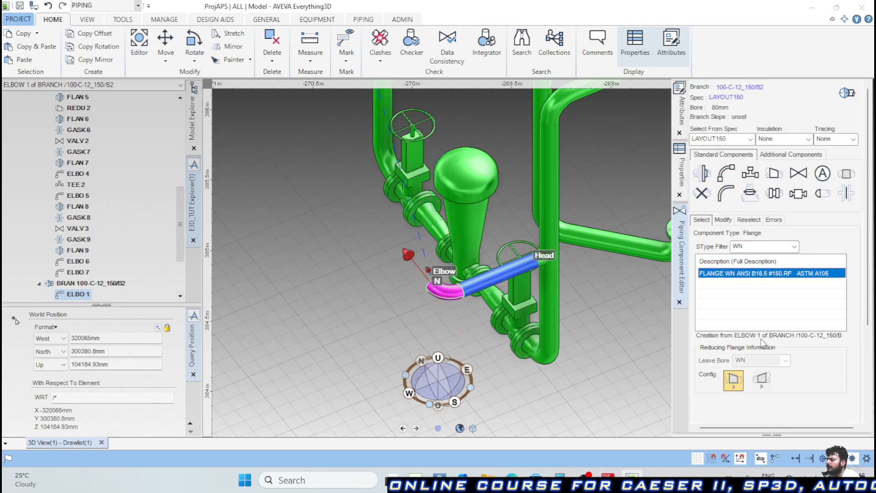
scroll(815, 355, "down", 3)
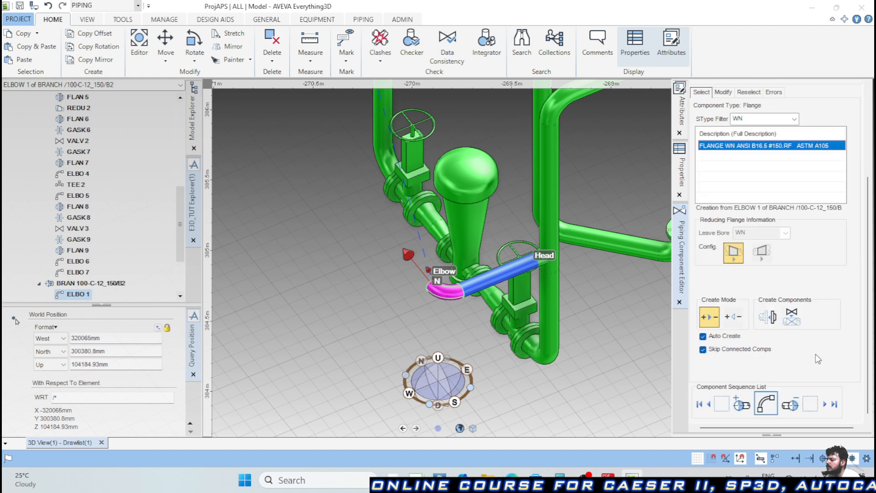
left_click(703, 336)
left_click(767, 317)
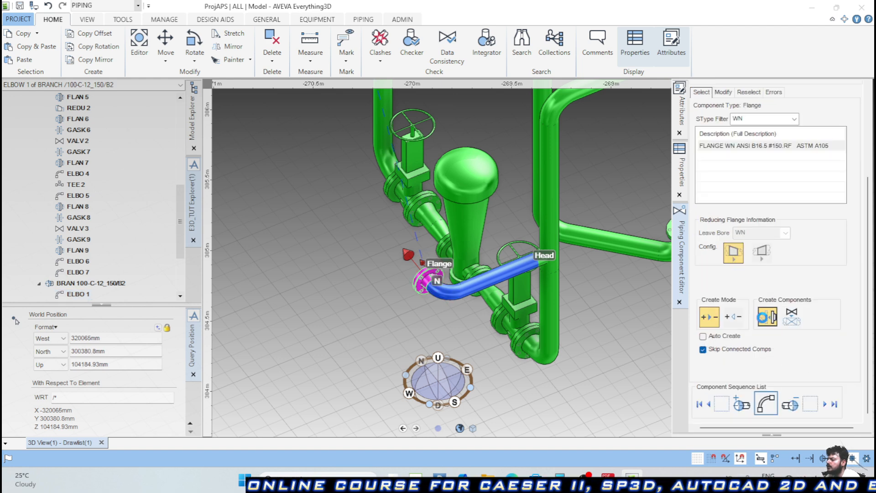
Set the weld neck flange's distance from the elbow to 300 mm.
scroll(772, 281, "up", 3)
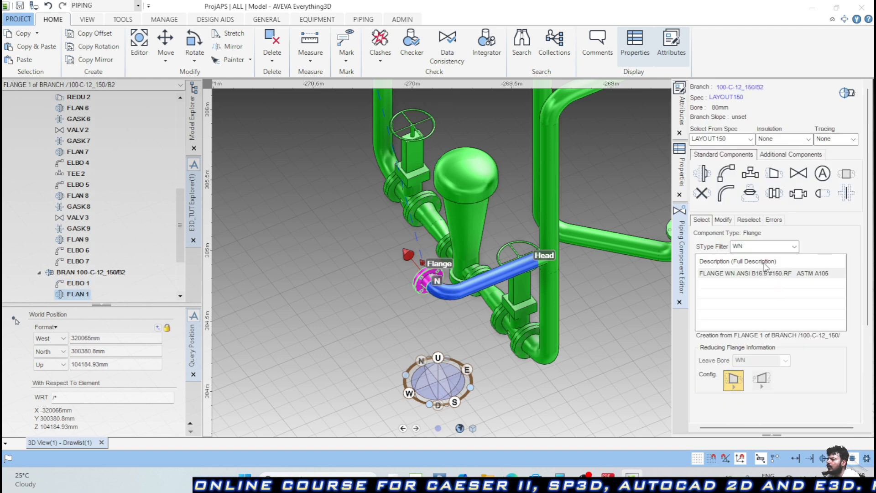
left_click(723, 219)
left_click(736, 184)
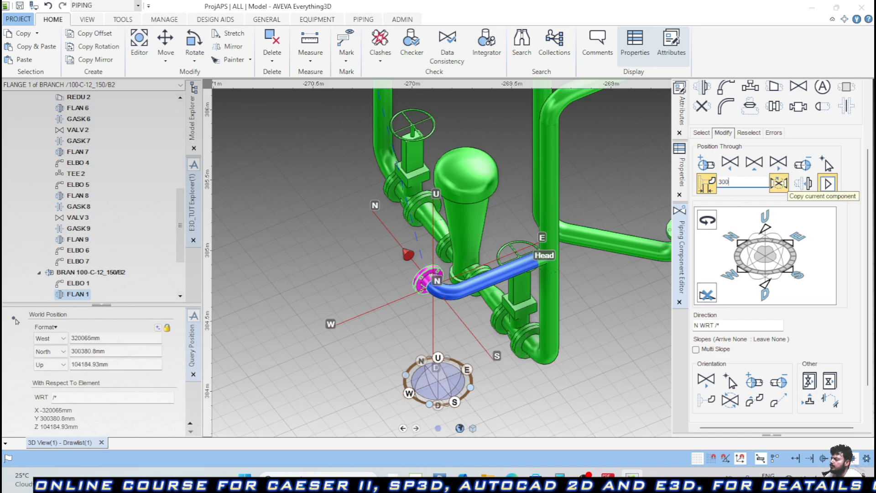
key("Return")
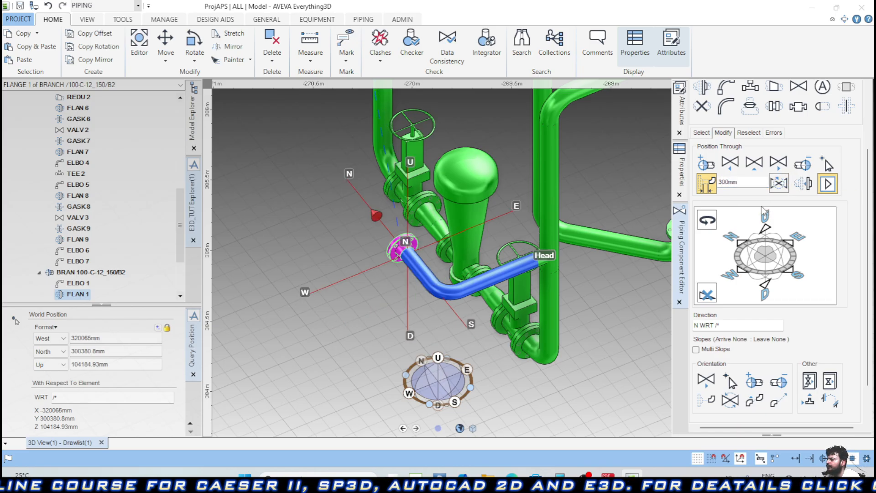
Create a 1.5MM RF #150 gasket on the face of the repositioned flange.
scroll(767, 213, "up", 3)
left_click(847, 196)
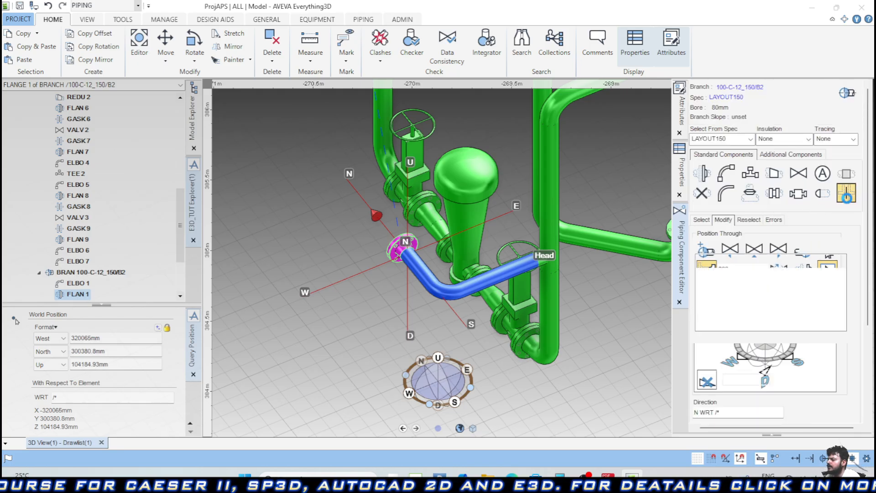
scroll(776, 405, "down", 3)
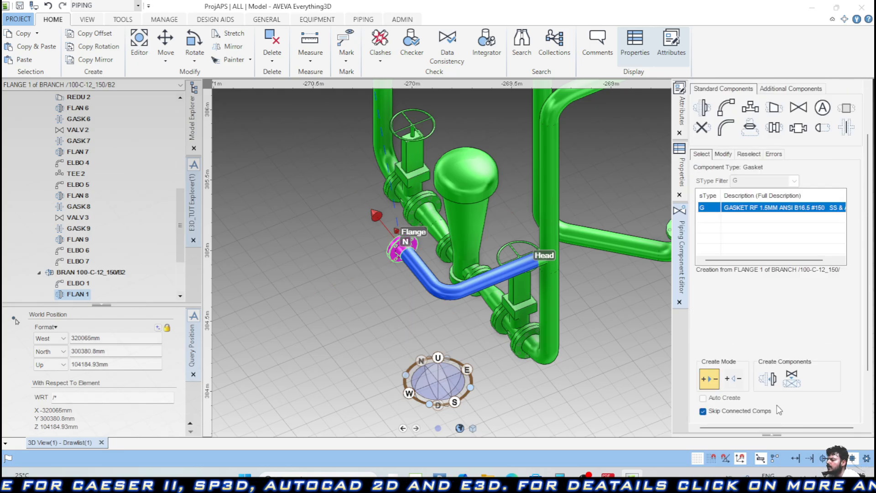
left_click(768, 379)
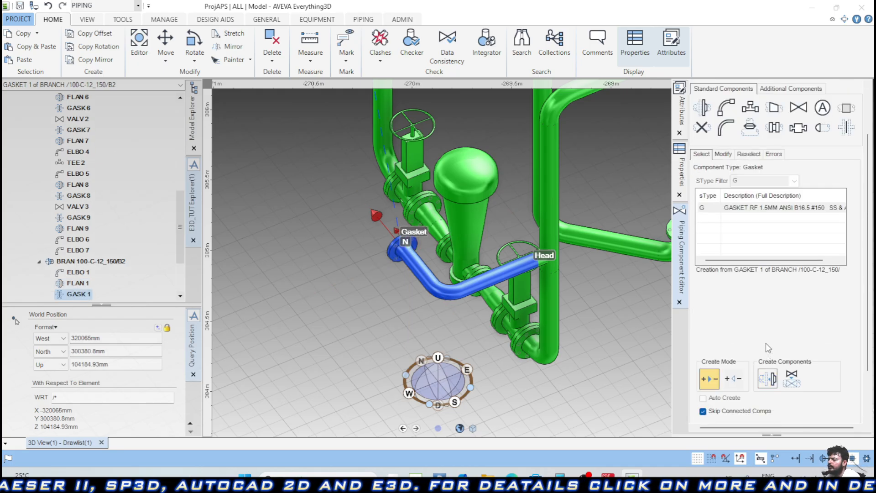
Create a GLOB globe valve, ANSI B16.10 #150 RF, after the bypass branch's first gasket.
scroll(768, 347, "up", 3)
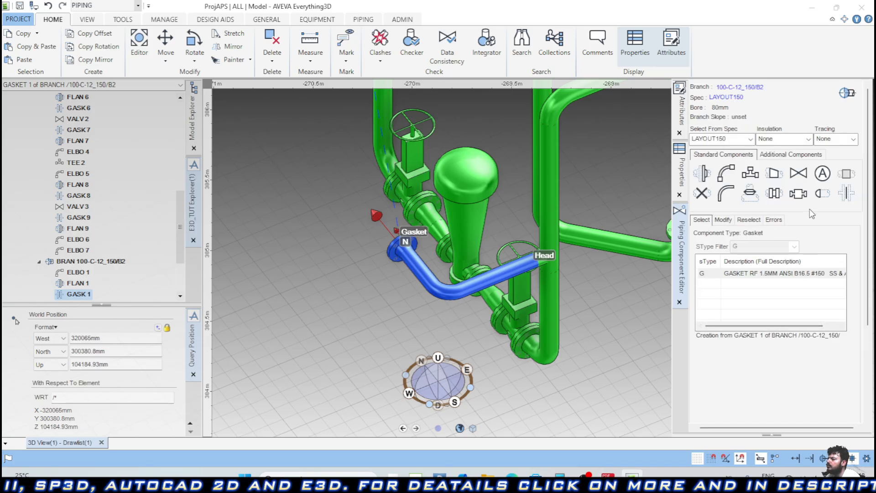
left_click(798, 174)
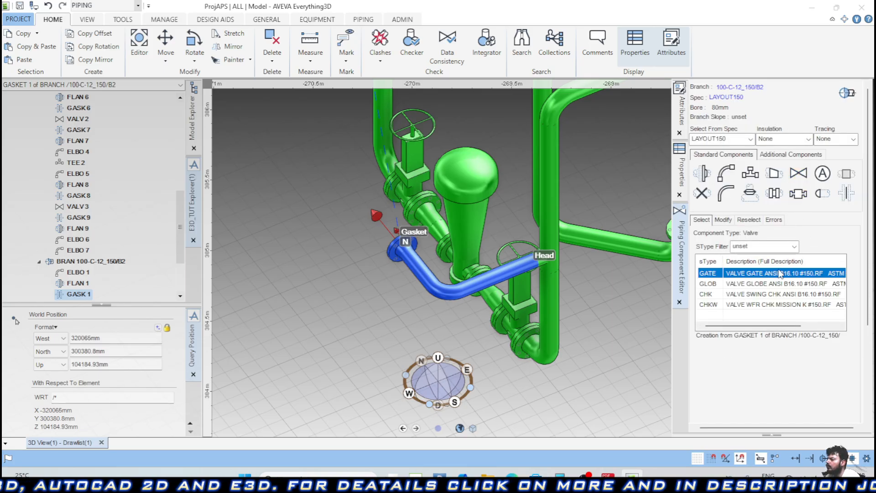
left_click(748, 283)
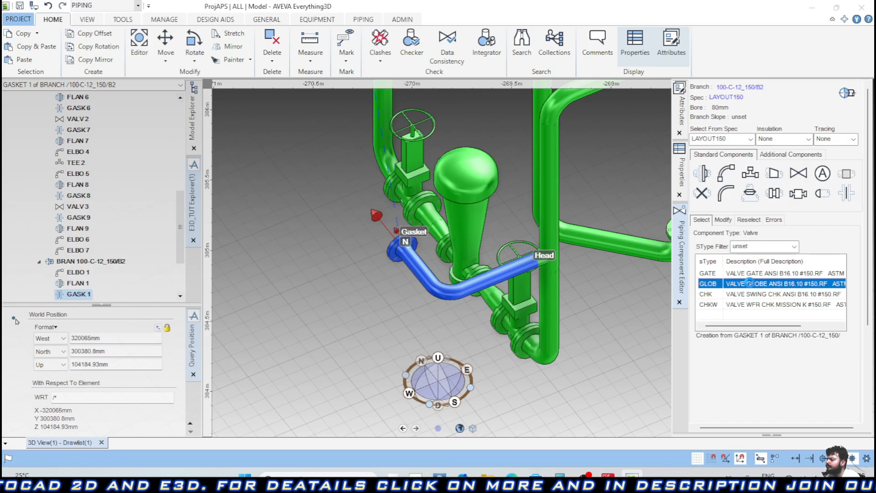
scroll(794, 364, "down", 3)
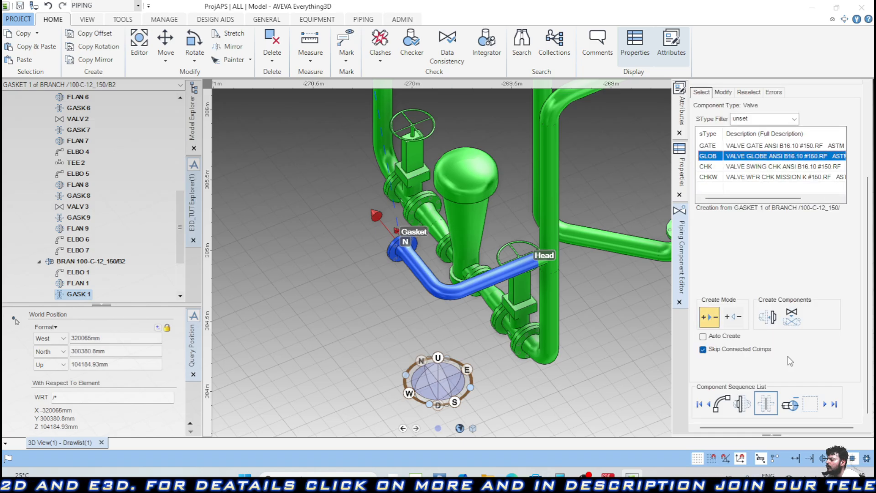
left_click(768, 317)
scroll(441, 270, "up", 3)
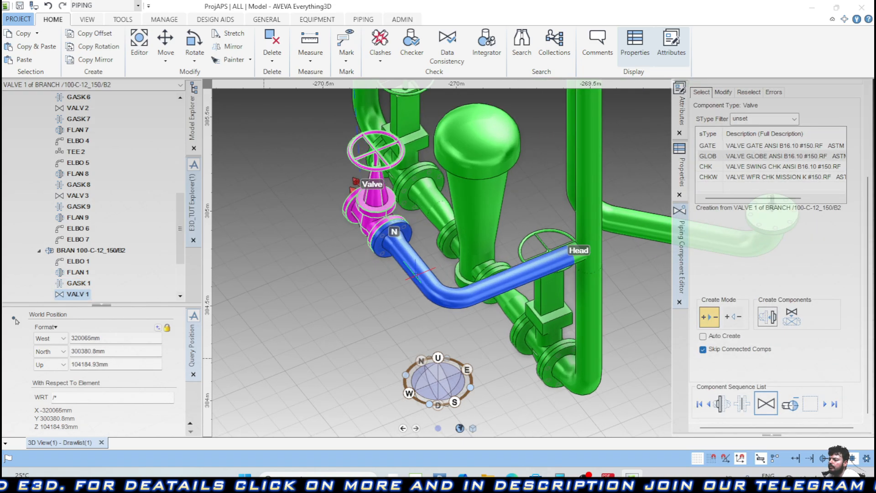
Create a 1.5MM RF #150 gasket on the outlet side of the globe valve.
scroll(398, 292, "down", 3)
middle_click_drag(392, 301, 489, 317)
scroll(825, 226, "up", 1)
left_click(846, 132)
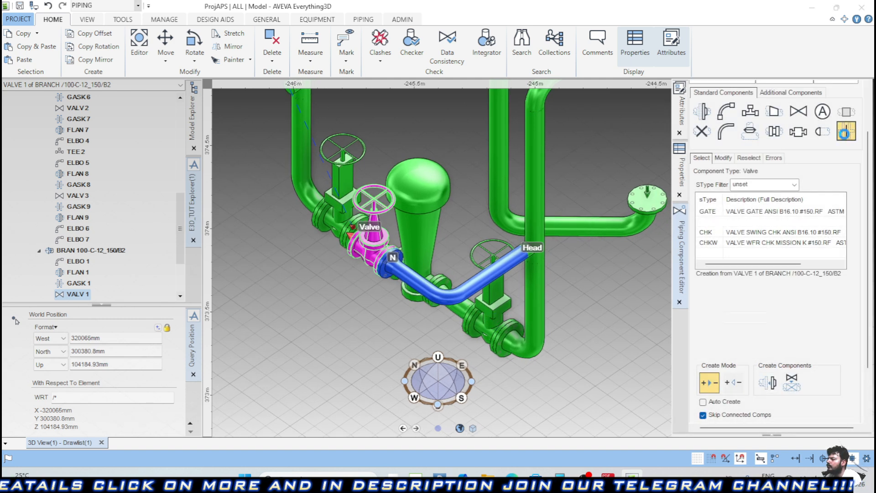
left_click(766, 381)
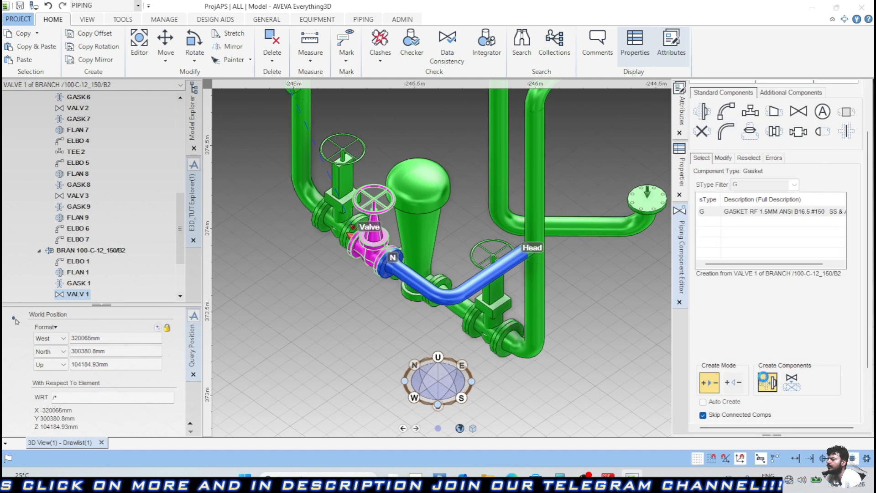
Create a WN #150 RF flange after the gasket at the globe valve's outlet.
scroll(759, 278, "up", 1)
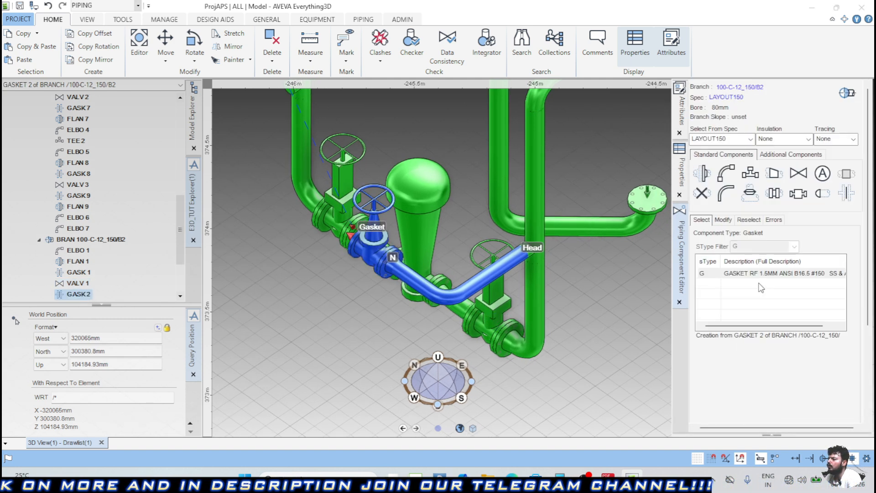
left_click(703, 174)
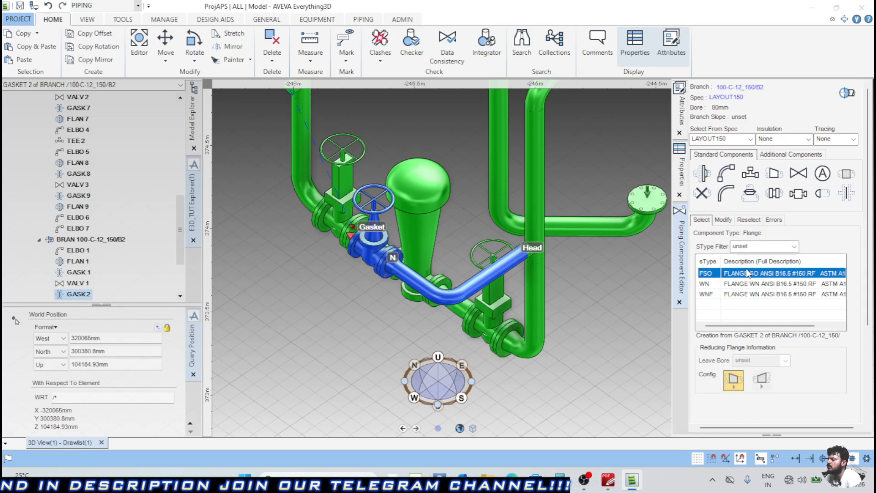
left_click(759, 246)
left_click(743, 268)
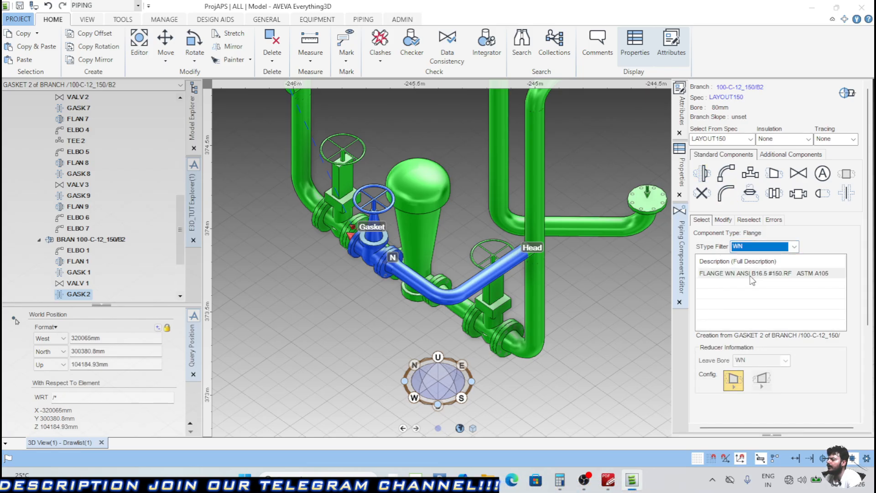
left_click(739, 273)
scroll(773, 336, "down", 3)
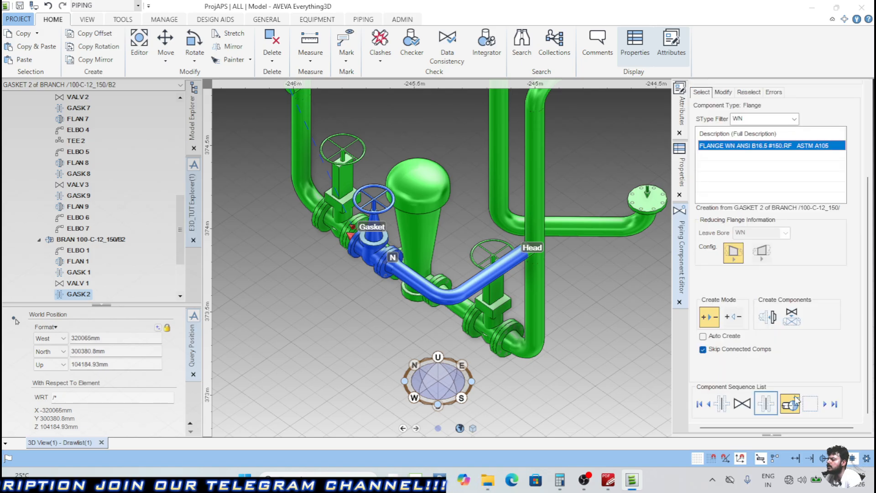
left_click(769, 318)
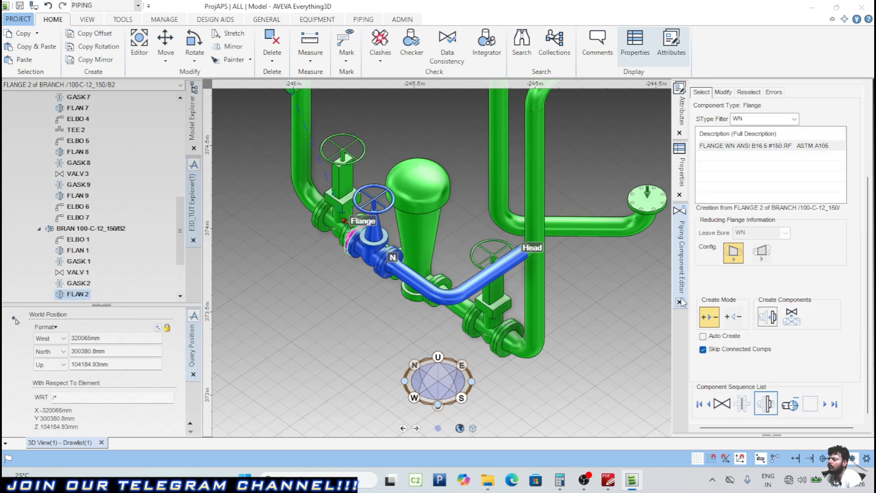
scroll(761, 300, "up", 3)
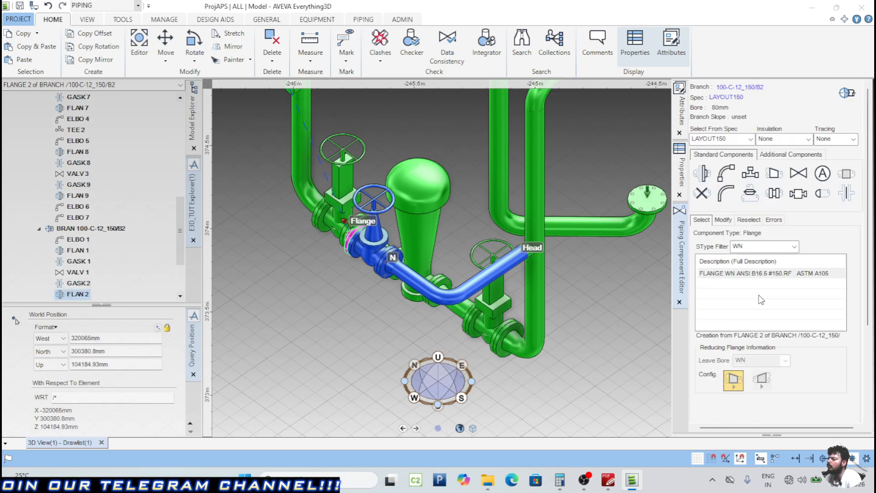
Create an EL90 90-degree long-radius elbow, ANSI B16.9 BW SCH40, after the bypass branch's second flange.
left_click(725, 174)
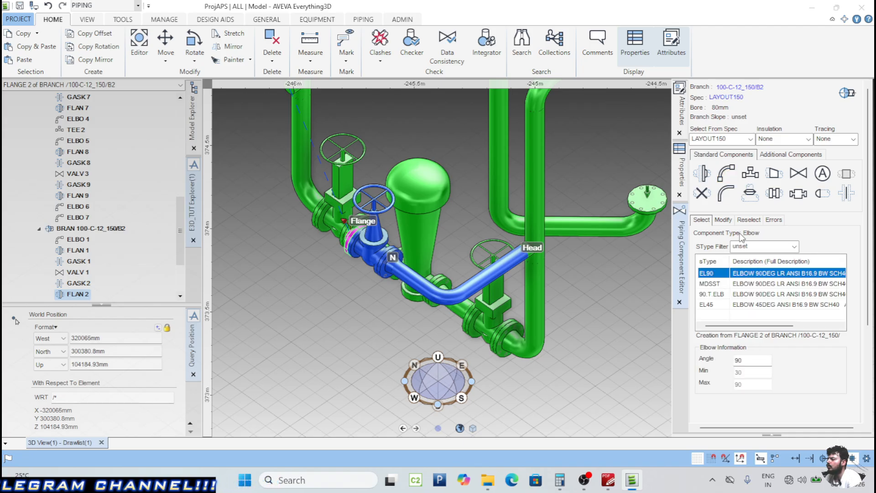
left_click(751, 247)
left_click(750, 268)
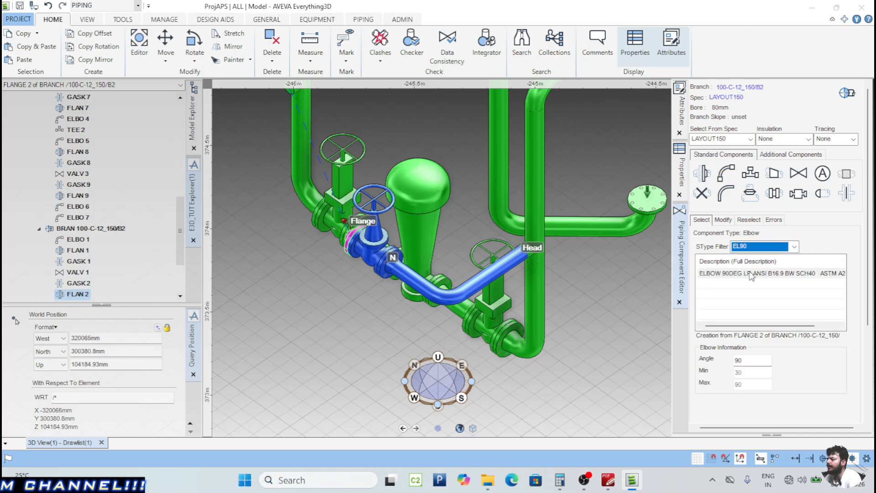
left_click(750, 274)
left_click(771, 317)
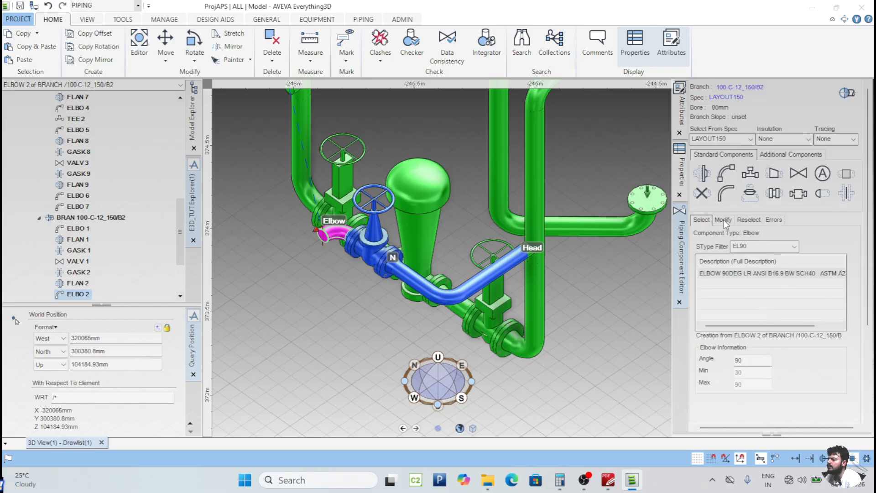
Direct the new elbow's outlet east and position the elbow through the branch tail.
left_click(723, 220)
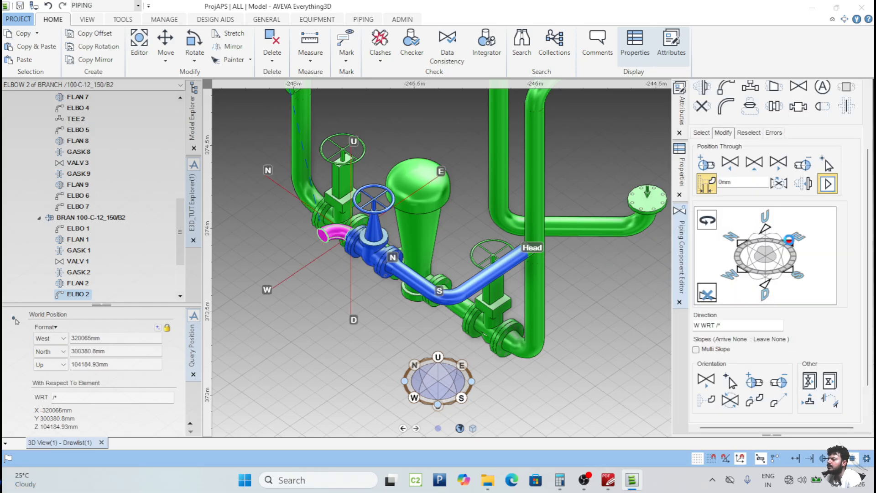
left_click(789, 239)
scroll(456, 187, "down", 2)
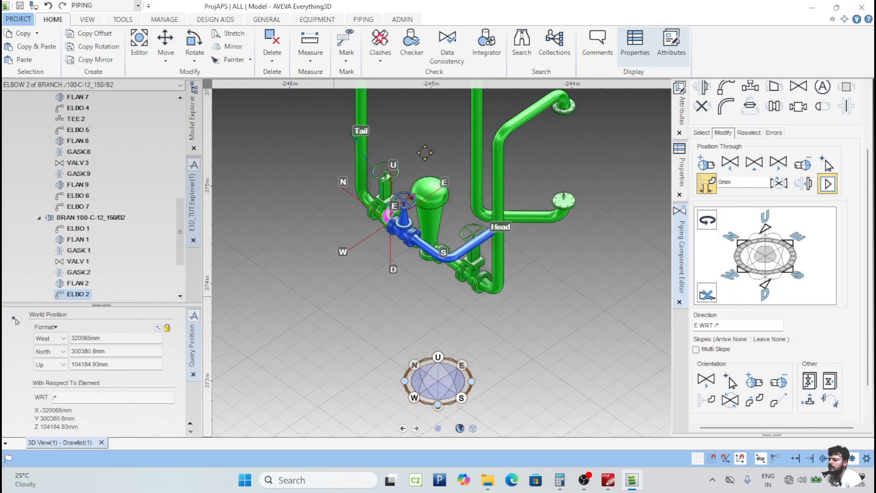
middle_click_drag(424, 153, 476, 243)
scroll(476, 244, "up", 1)
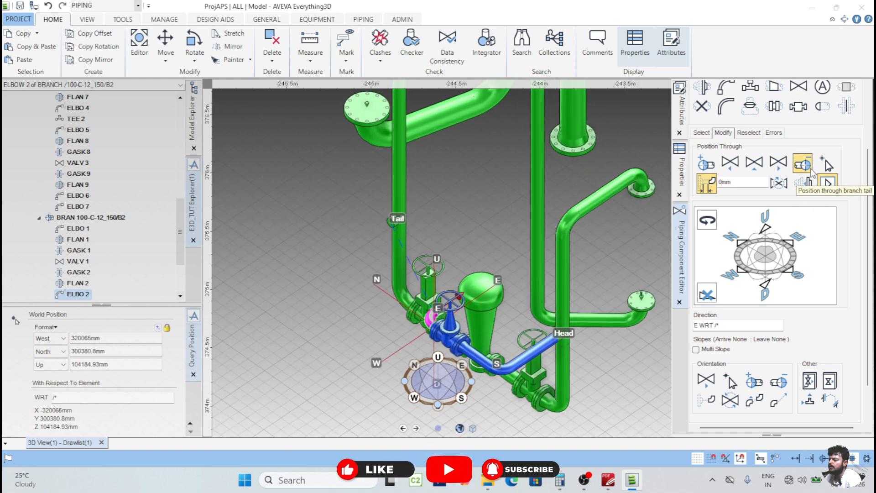
left_click(811, 168)
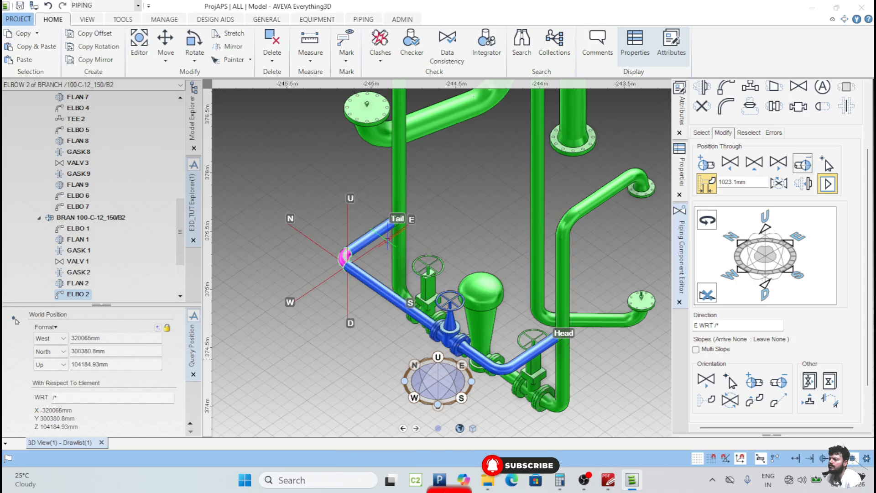
Select branch 100-C-12_150/B2 and examine the bypass route between its head and tail within the surrounding pipework.
scroll(397, 218, "up", 3)
scroll(481, 219, "down", 4)
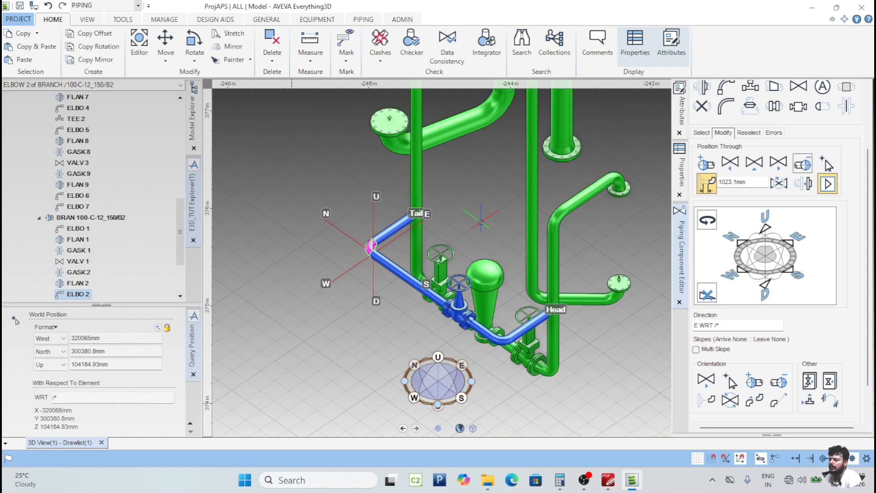
left_click(98, 220)
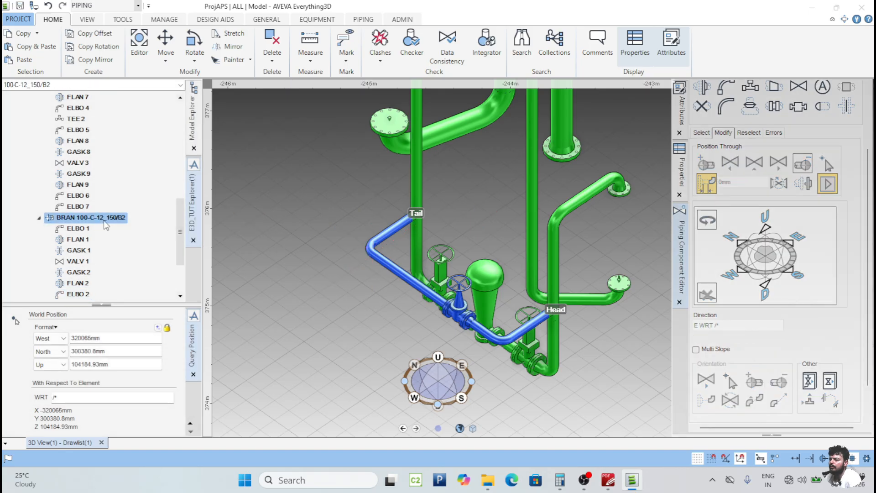
scroll(338, 230, "down", 3)
scroll(340, 230, "down", 1)
scroll(450, 256, "down", 2)
middle_click_drag(470, 254, 468, 335)
scroll(608, 294, "down", 3)
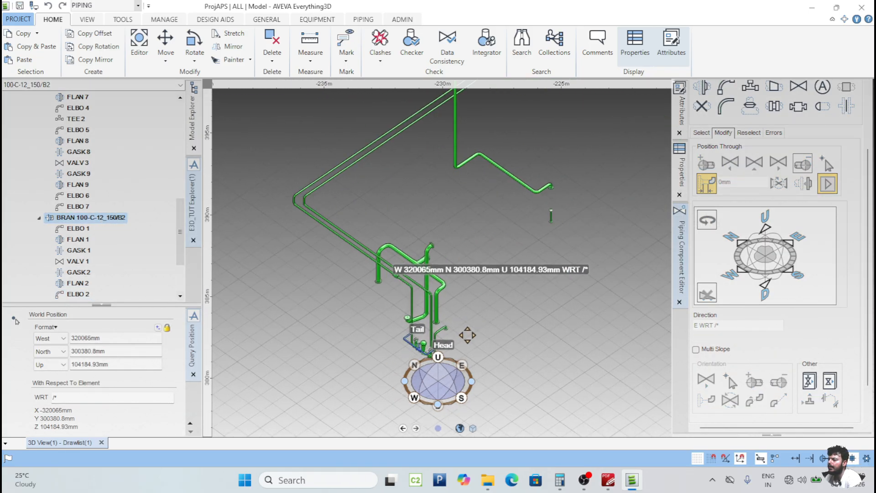
scroll(468, 334, "down", 1)
scroll(488, 329, "up", 4)
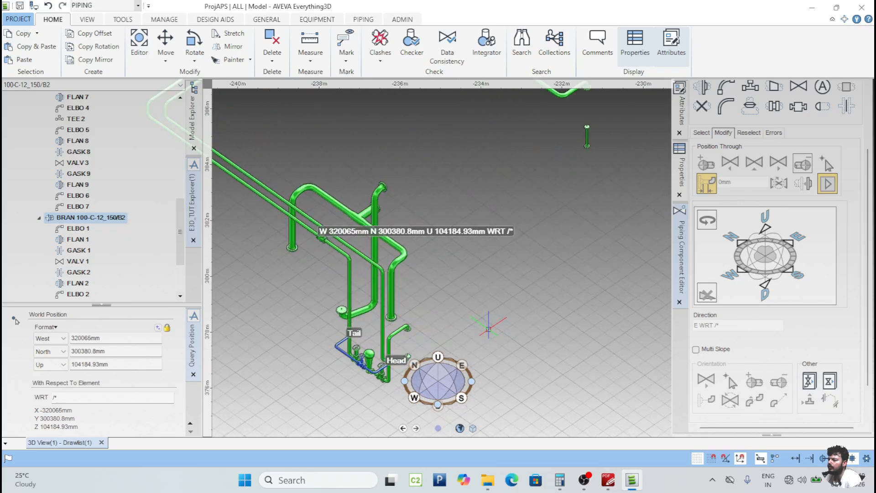
middle_click_drag(488, 329, 545, 278)
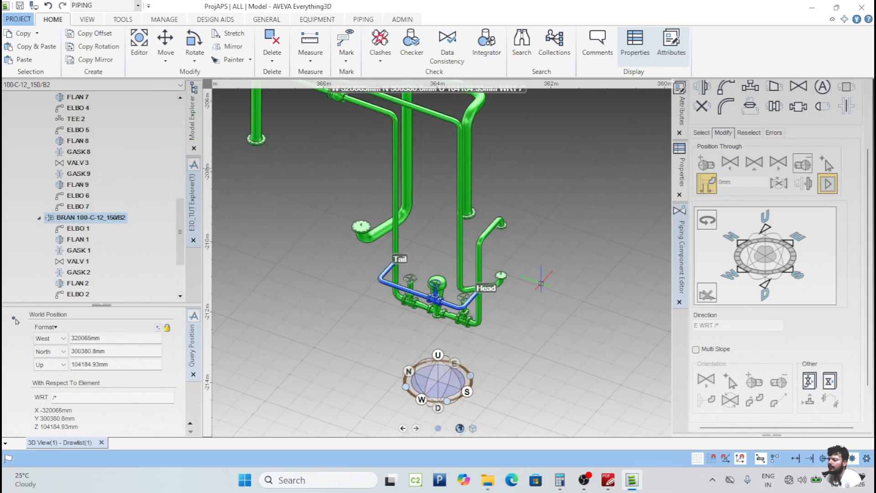